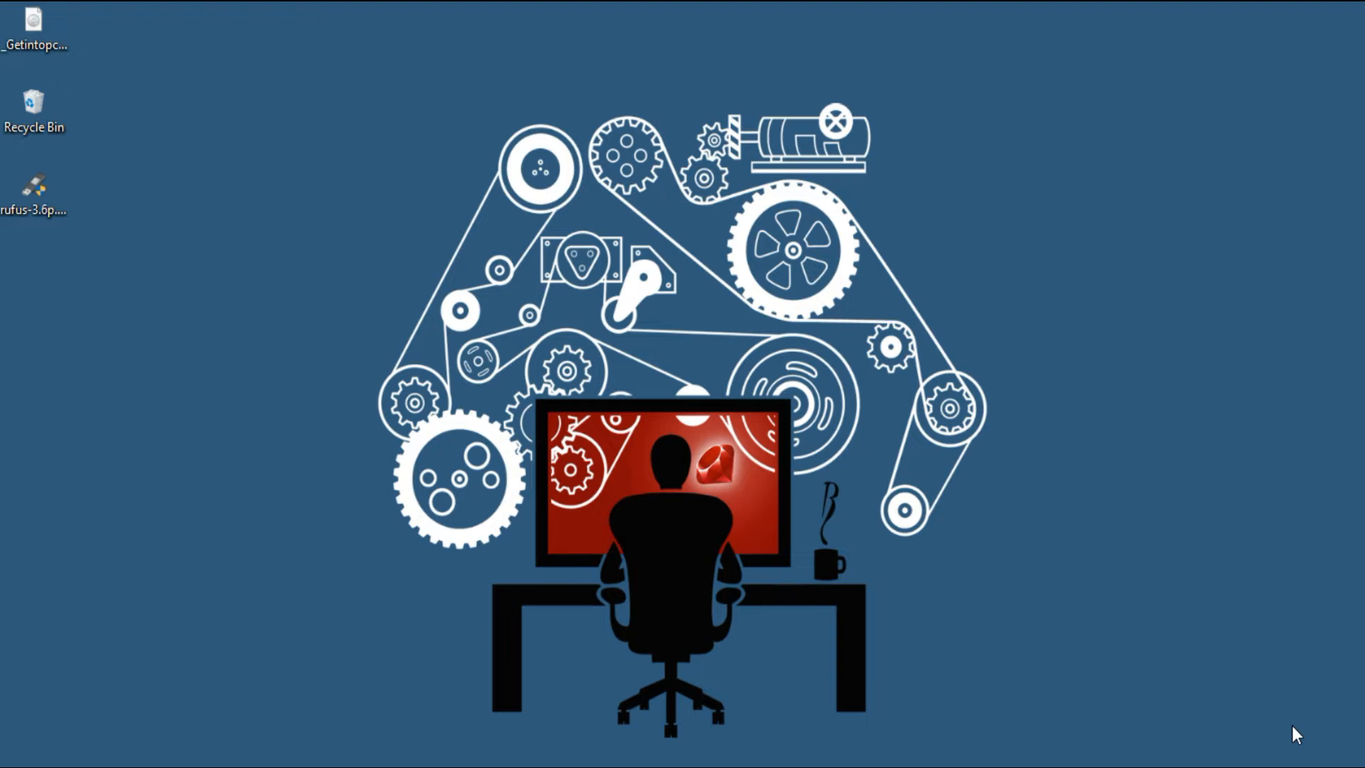
Open the Notepad requirements list, review the USB drive, Windows OS and Rufus entries, and minimise the window.
{"action": "left_click", "coordinate": [967, 751]}
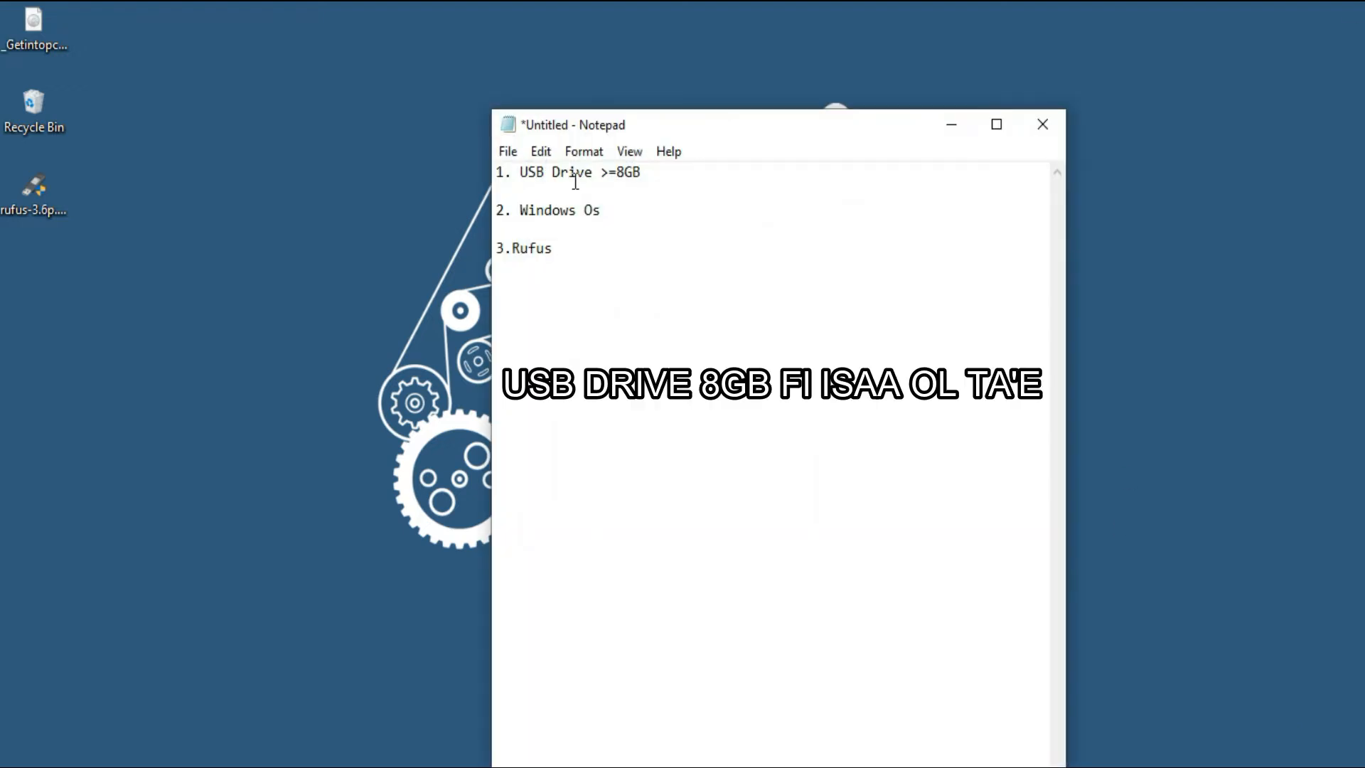
{"action": "left_click_drag", "start_coordinate": [642, 172], "coordinate": [496, 173]}
{"action": "left_click", "coordinate": [657, 173]}
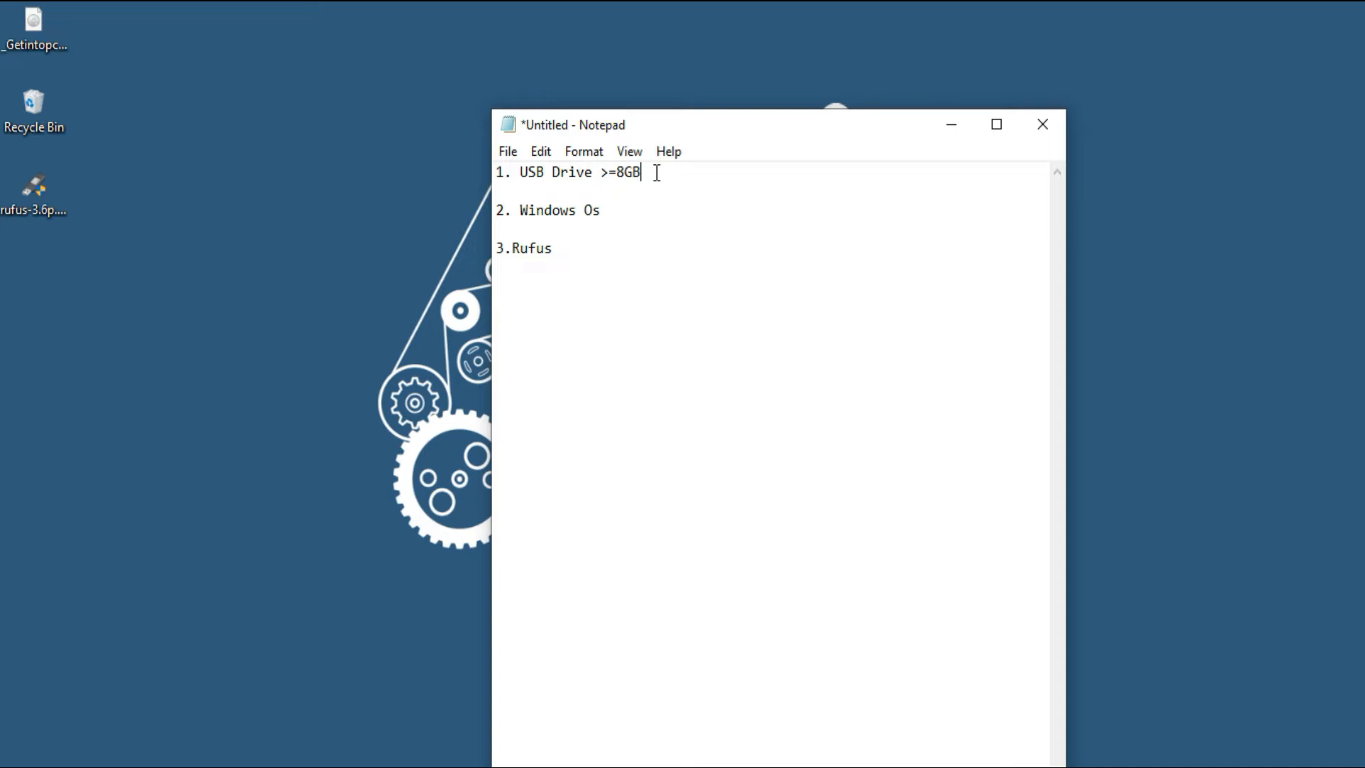
{"action": "left_click_drag", "start_coordinate": [603, 211], "coordinate": [492, 210]}
{"action": "left_click", "coordinate": [625, 223]}
{"action": "left_click_drag", "start_coordinate": [573, 254], "coordinate": [498, 257]}
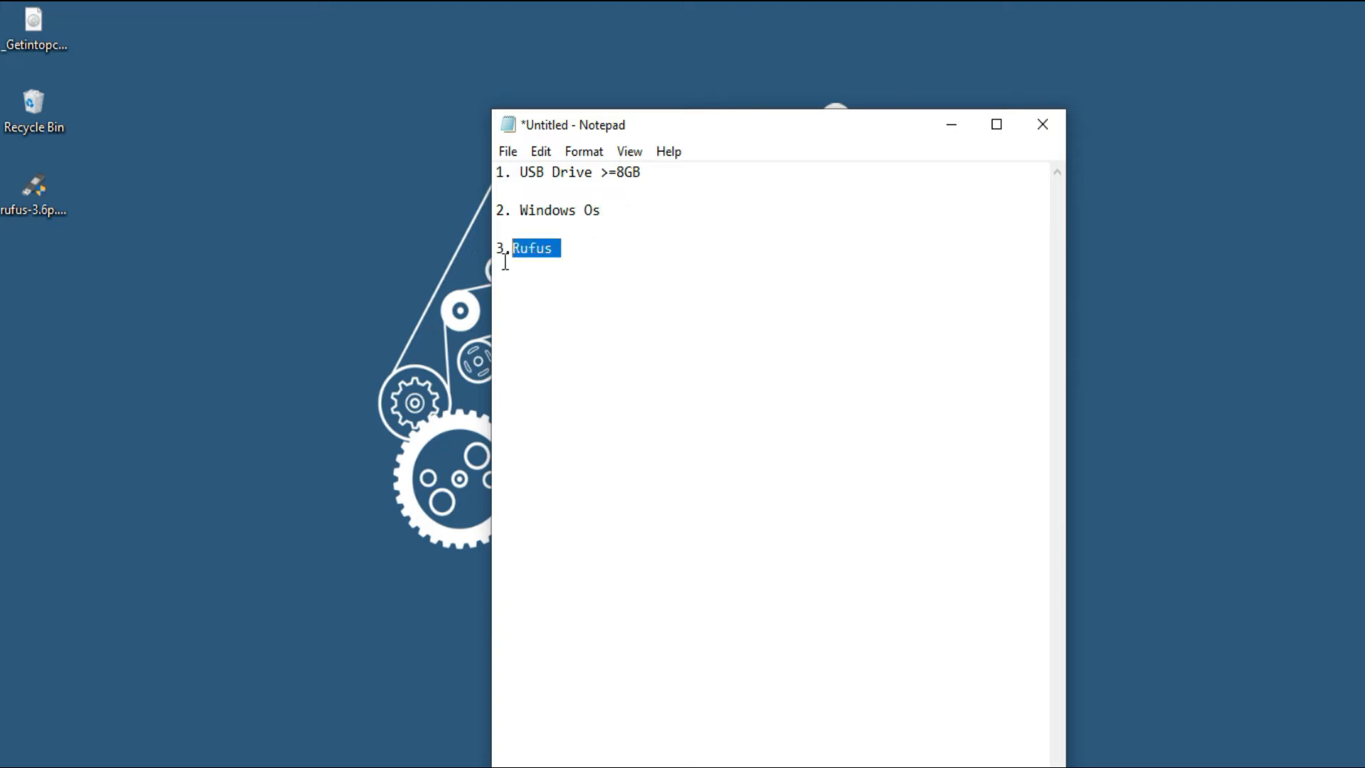
{"action": "left_click", "coordinate": [563, 248]}
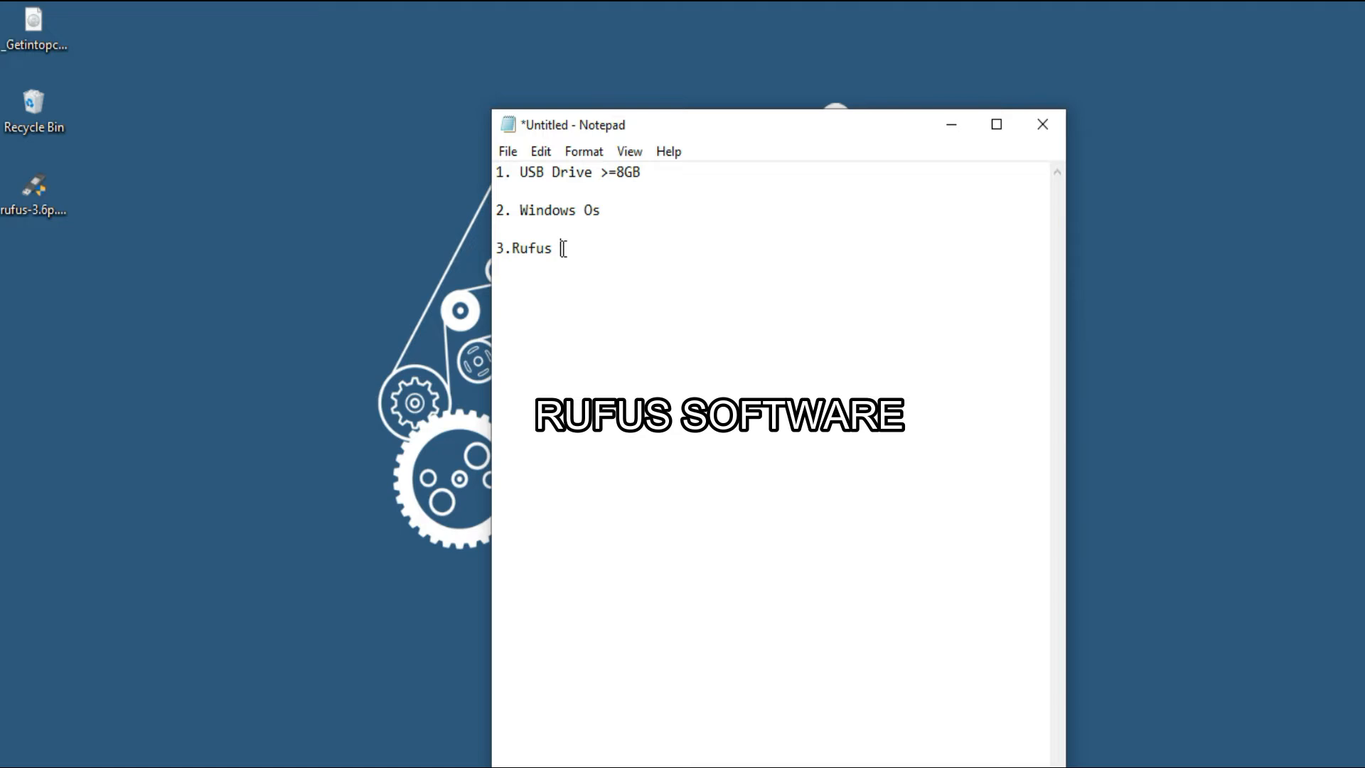
{"action": "left_click_drag", "start_coordinate": [576, 277], "coordinate": [448, 180]}
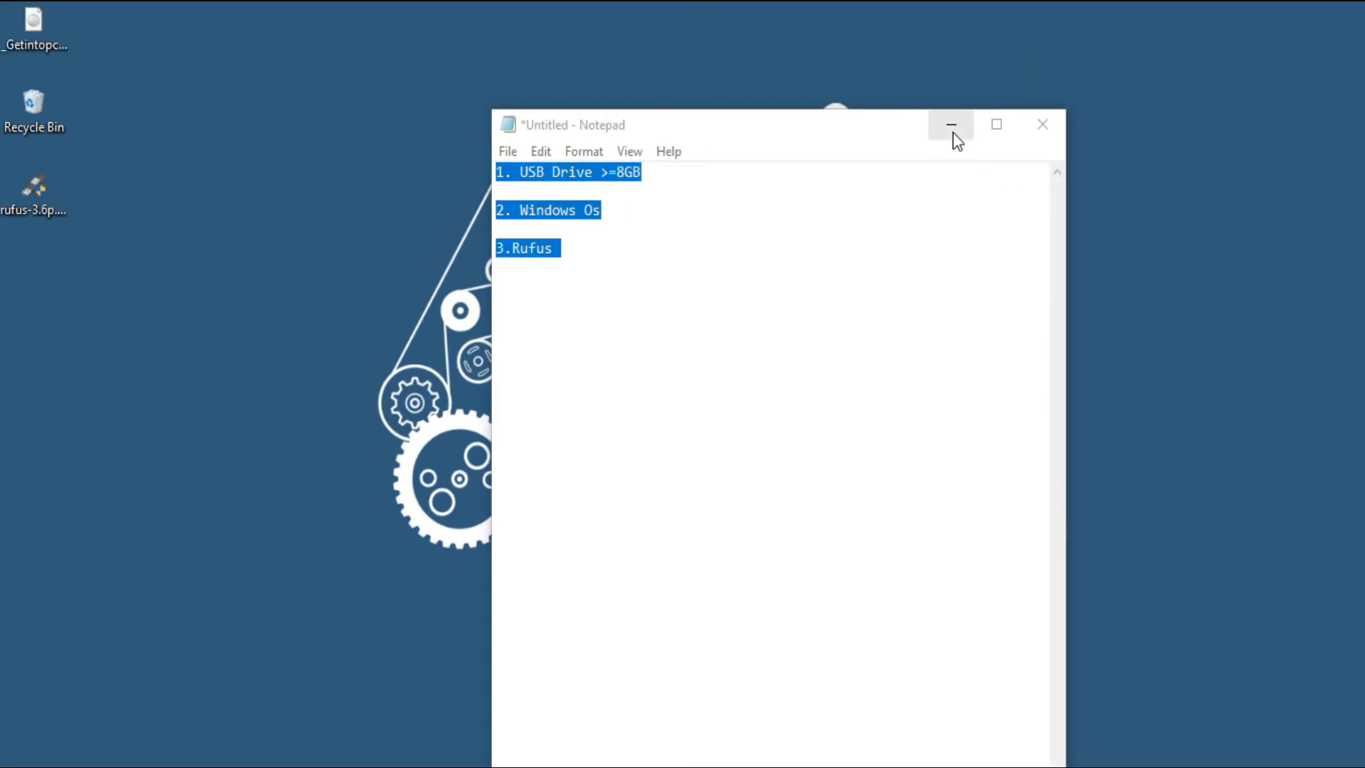
{"action": "left_click", "coordinate": [951, 131]}
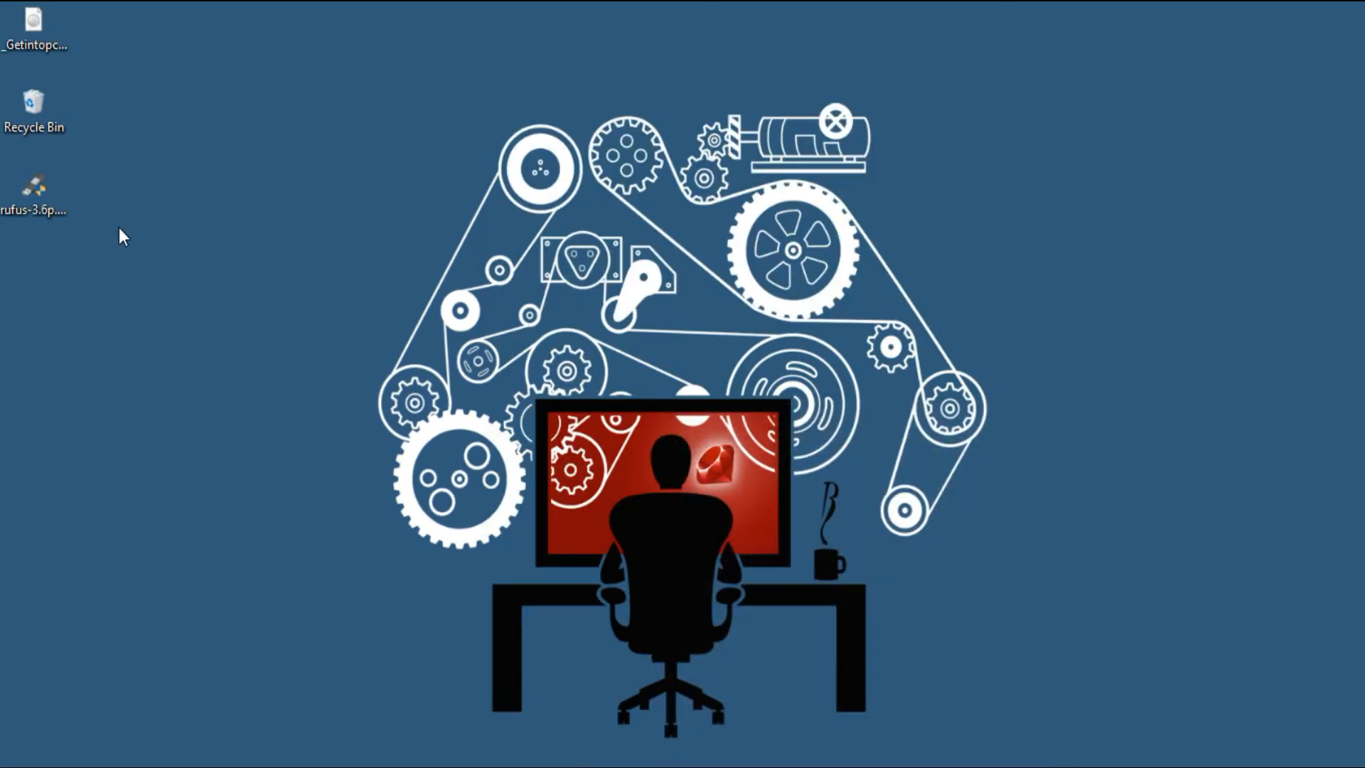
Move the rufus-3.6p.exe and _Getintopc ISO icons away from the desktop's edge, launch Rufus and reposition its window.
{"action": "left_click_drag", "start_coordinate": [40, 223], "coordinate": [313, 160]}
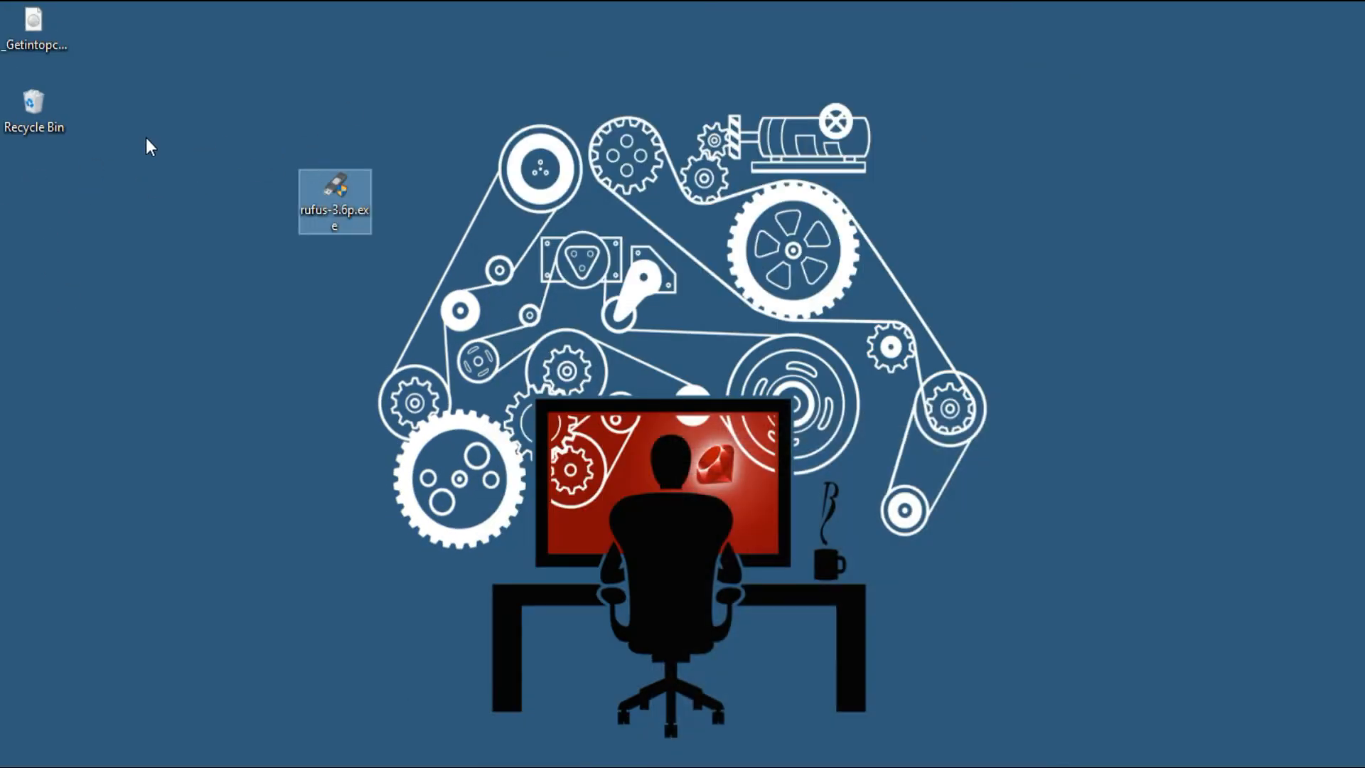
{"action": "left_click_drag", "start_coordinate": [61, 57], "coordinate": [208, 184]}
{"action": "left_click", "coordinate": [340, 190]}
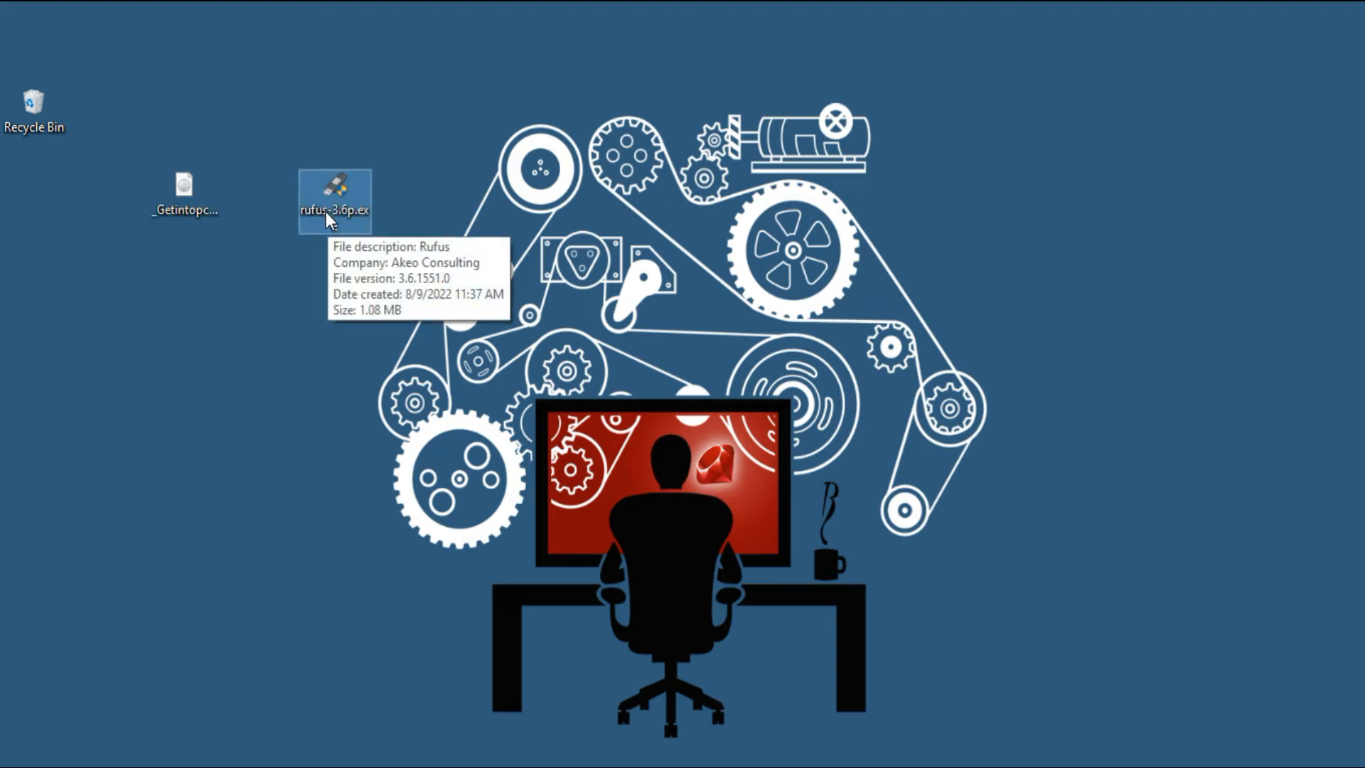
{"action": "double_click", "coordinate": [327, 202]}
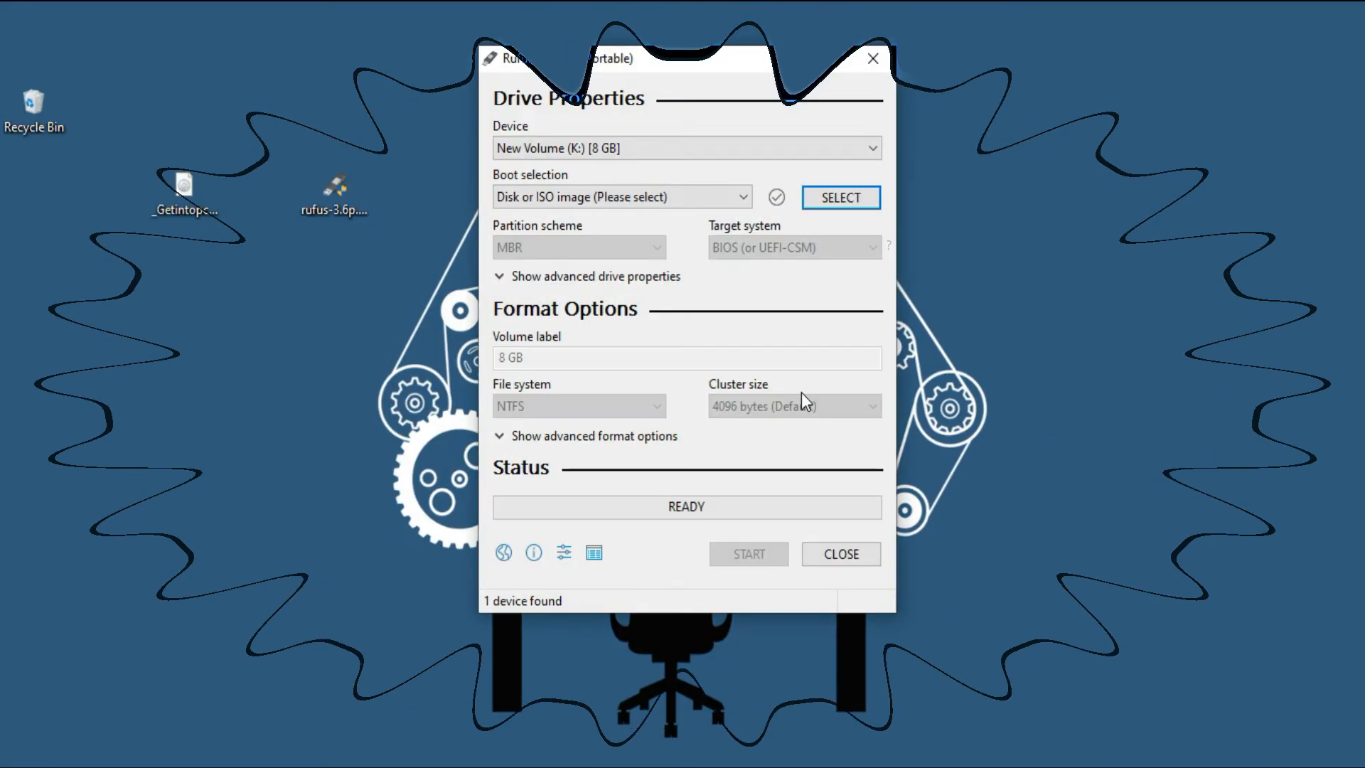
{"action": "left_click_drag", "start_coordinate": [654, 63], "coordinate": [624, 140]}
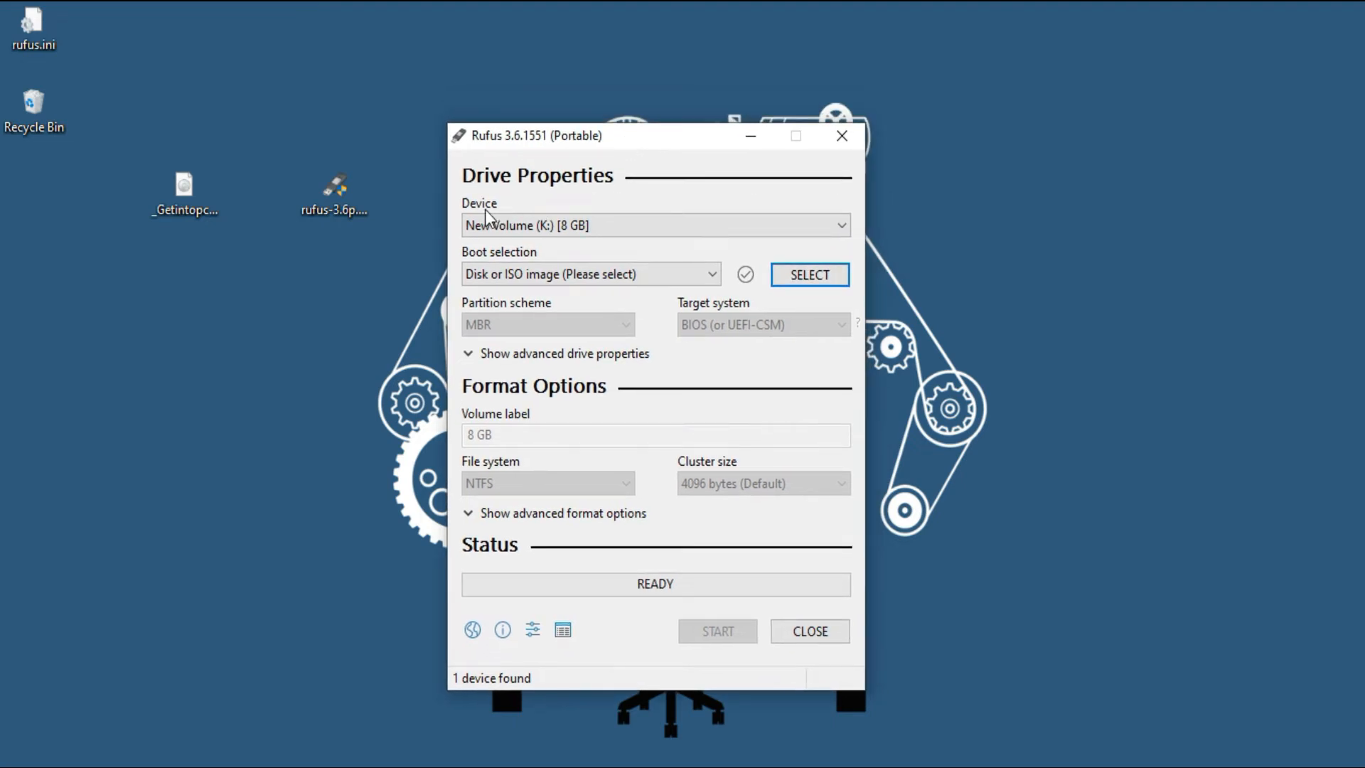
Choose New Volume (K:) [8 GB] as the target device.
{"action": "left_click", "coordinate": [547, 225]}
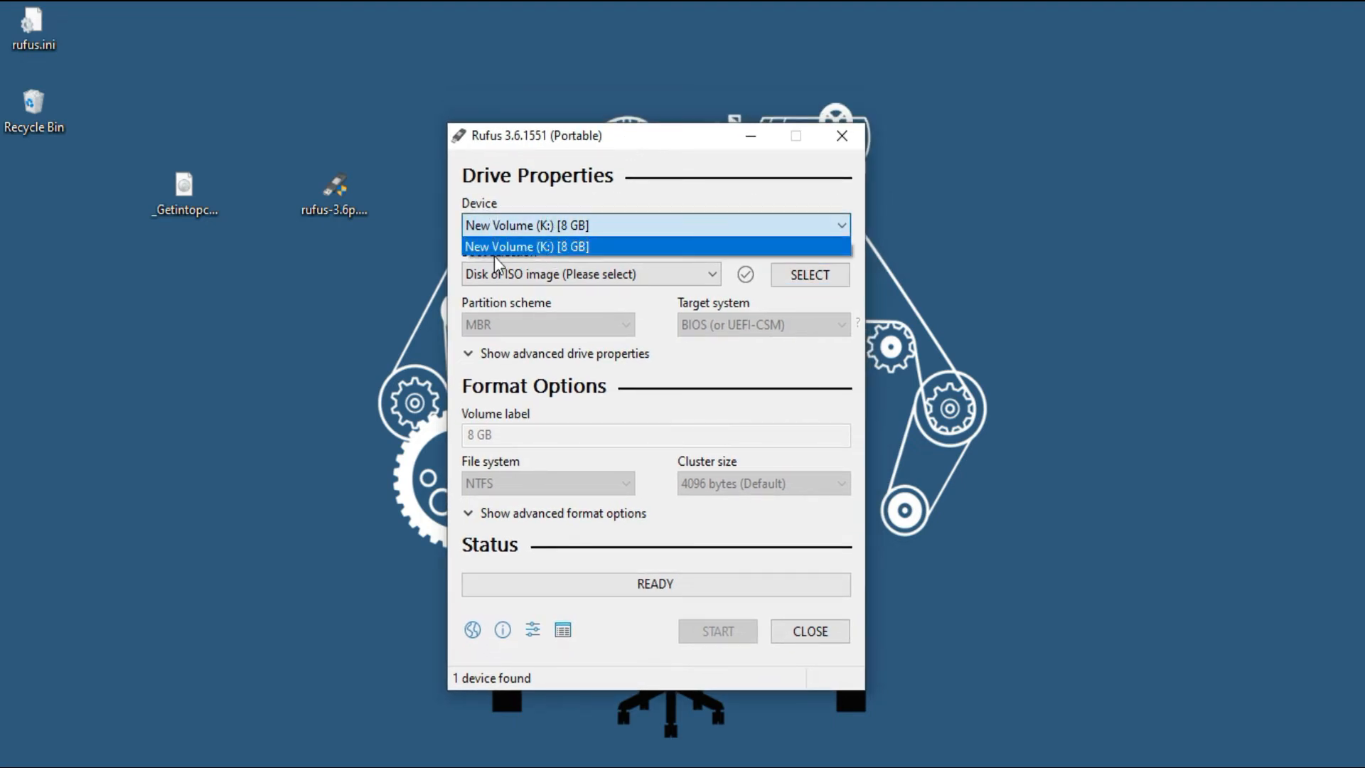
{"action": "left_click", "coordinate": [582, 247]}
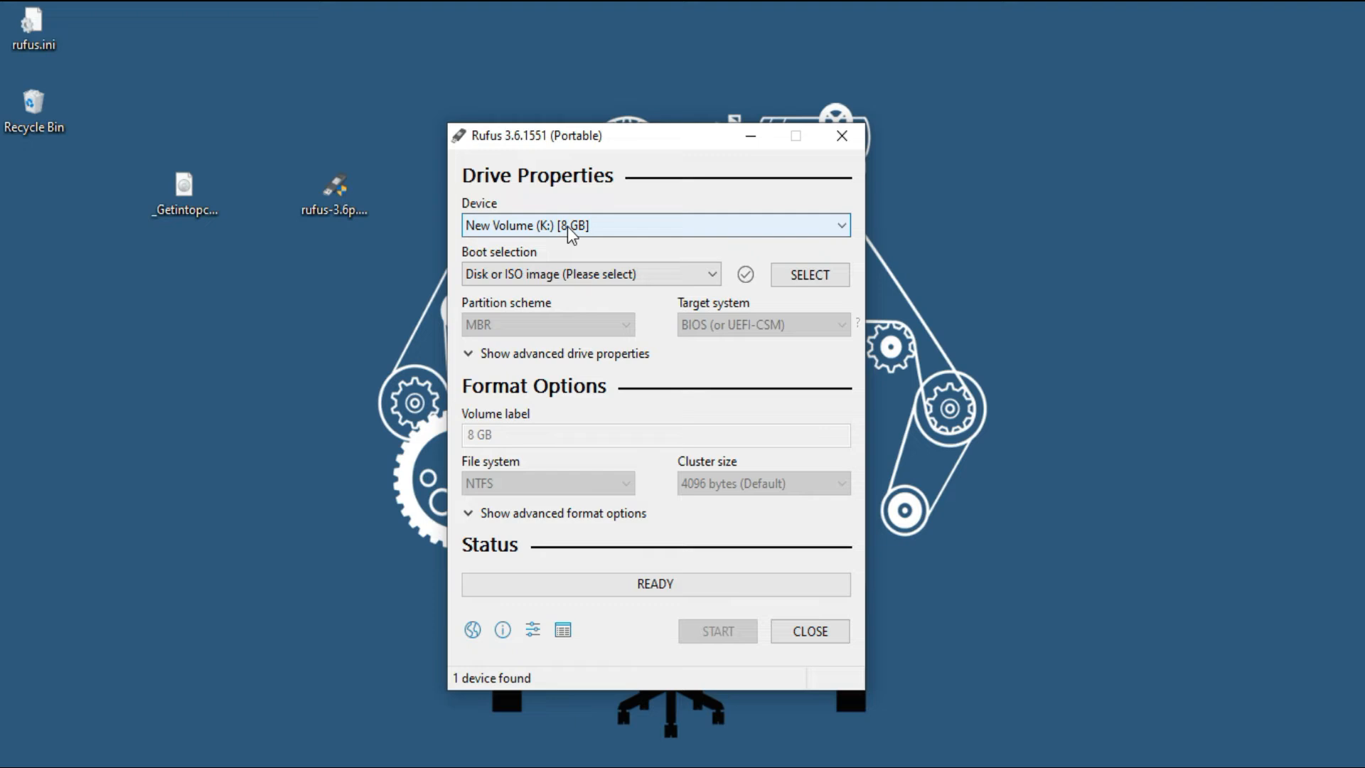
{"action": "left_click", "coordinate": [567, 226]}
{"action": "left_click", "coordinate": [568, 226]}
Load the Windows image _Getintopc.com_21H2.OFF19.ENU.SEP2021.iso from the Desktop folder as the boot selection.
{"action": "left_click", "coordinate": [807, 277]}
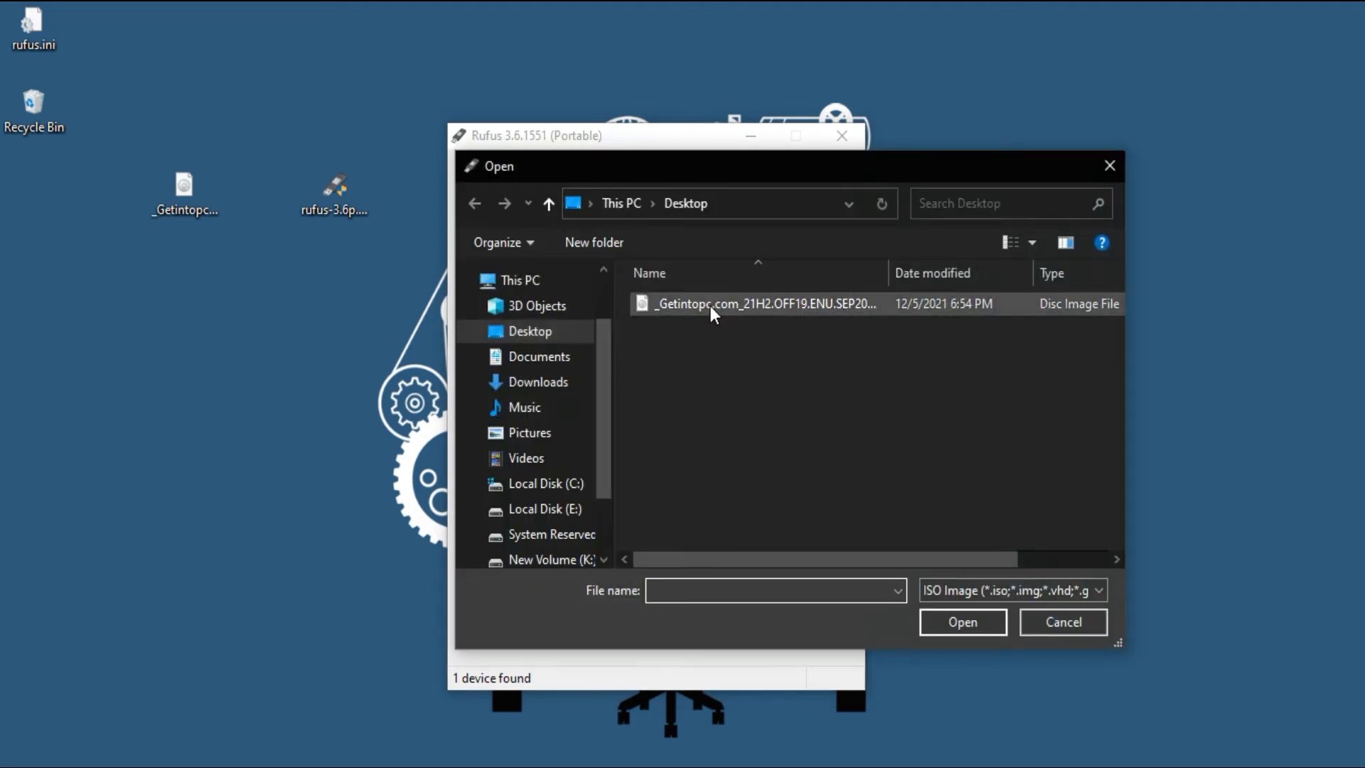
{"action": "scroll", "coordinate": [562, 340], "scroll_direction": "up", "scroll_amount": 2}
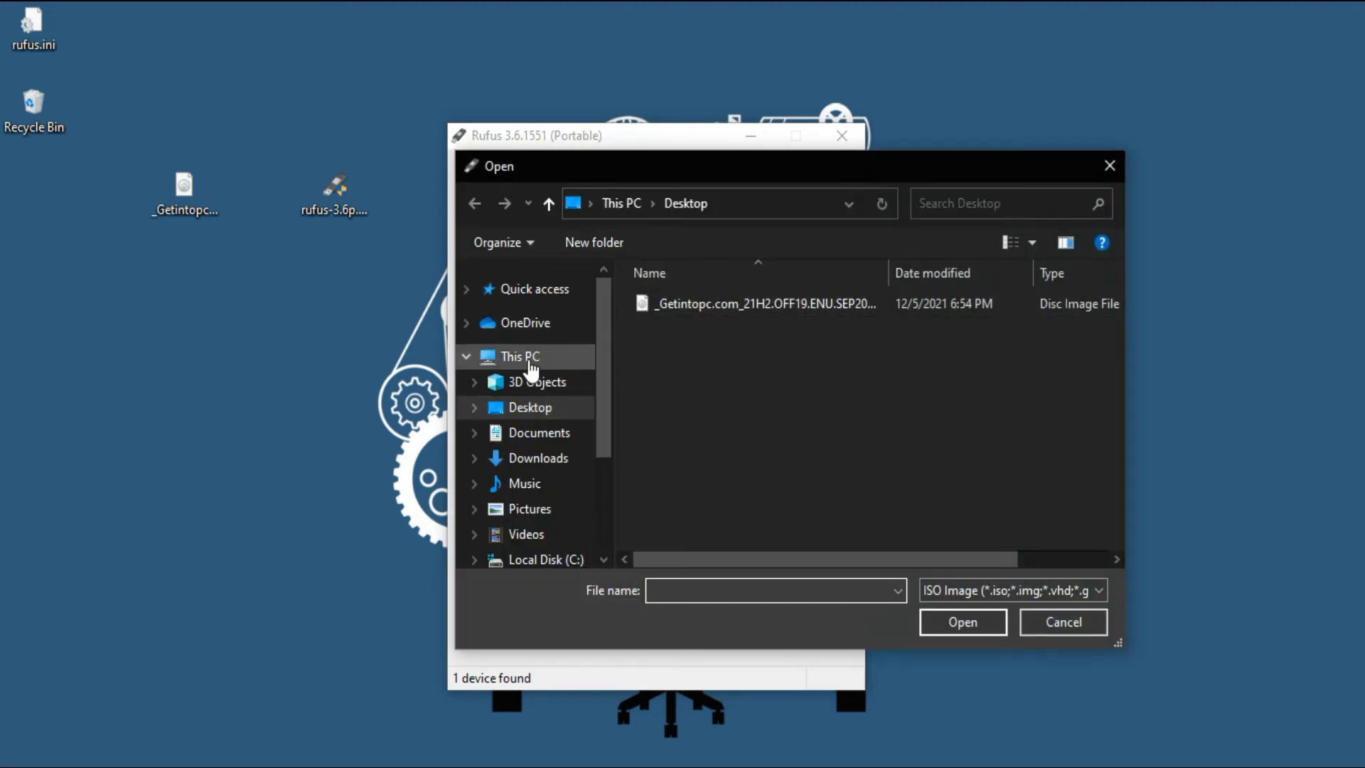
{"action": "left_click", "coordinate": [529, 362]}
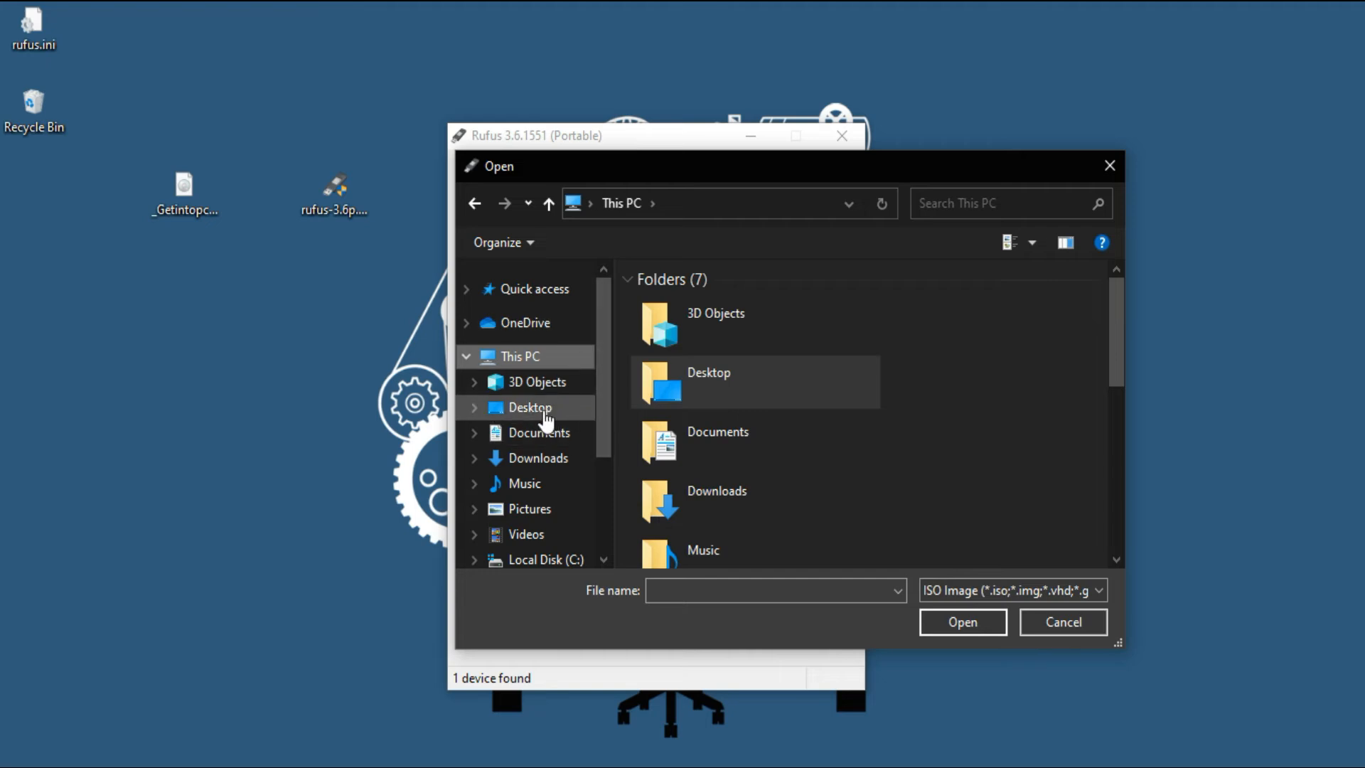
{"action": "left_click", "coordinate": [545, 413]}
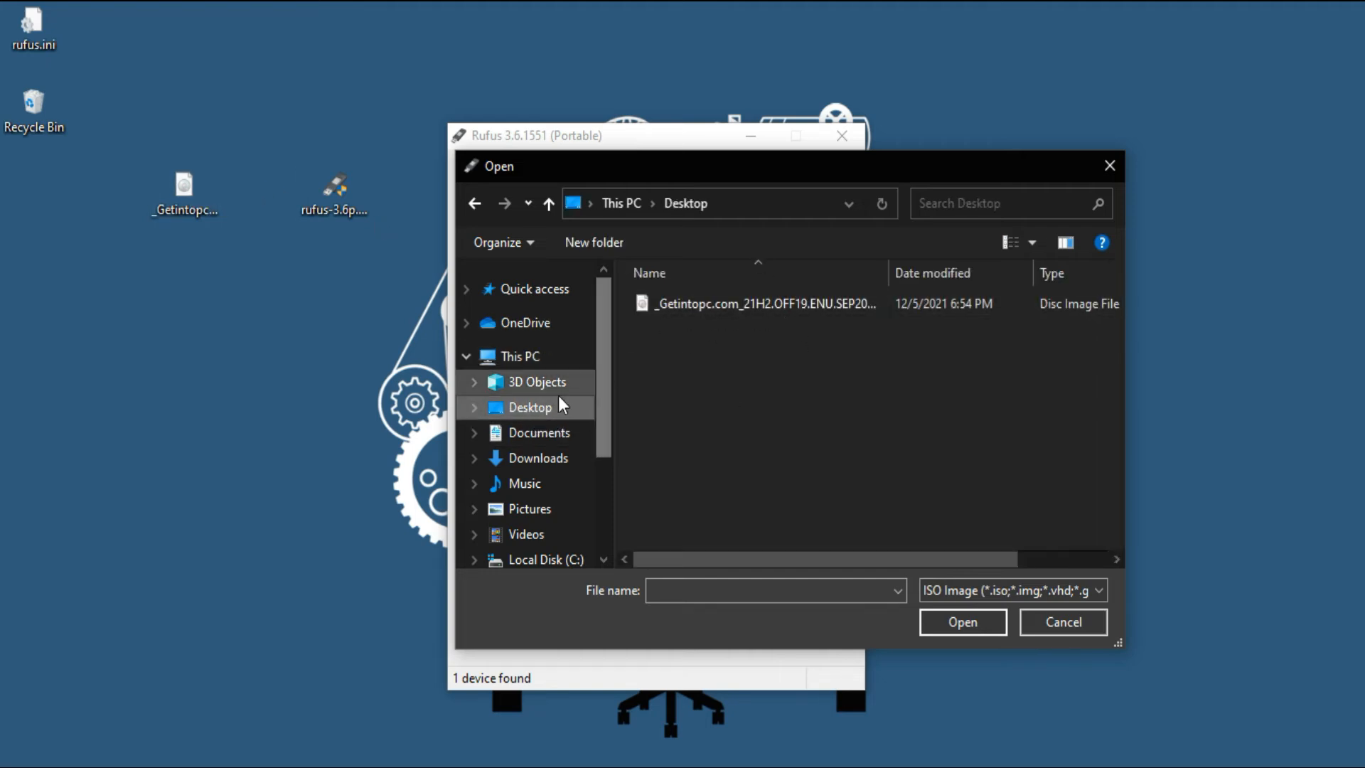
{"action": "left_click", "coordinate": [717, 304]}
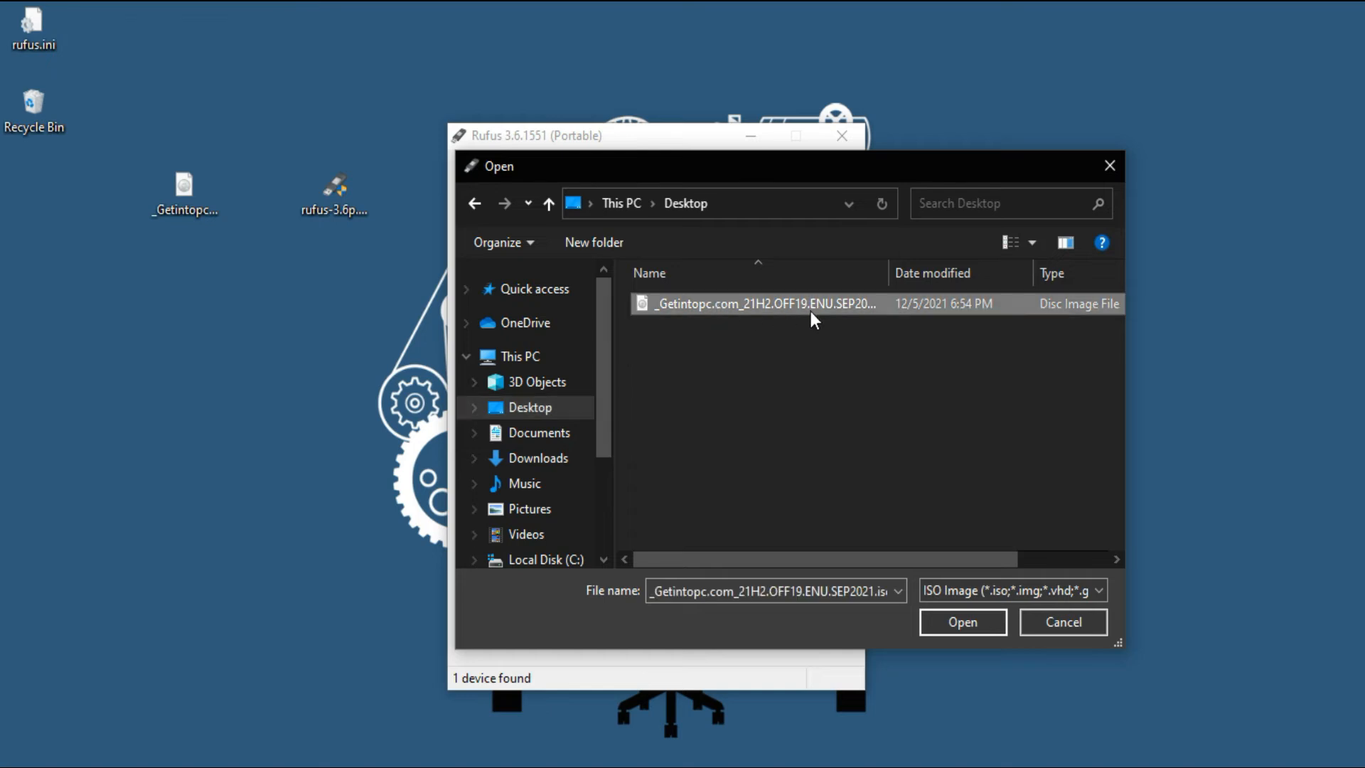
{"action": "left_click", "coordinate": [970, 626]}
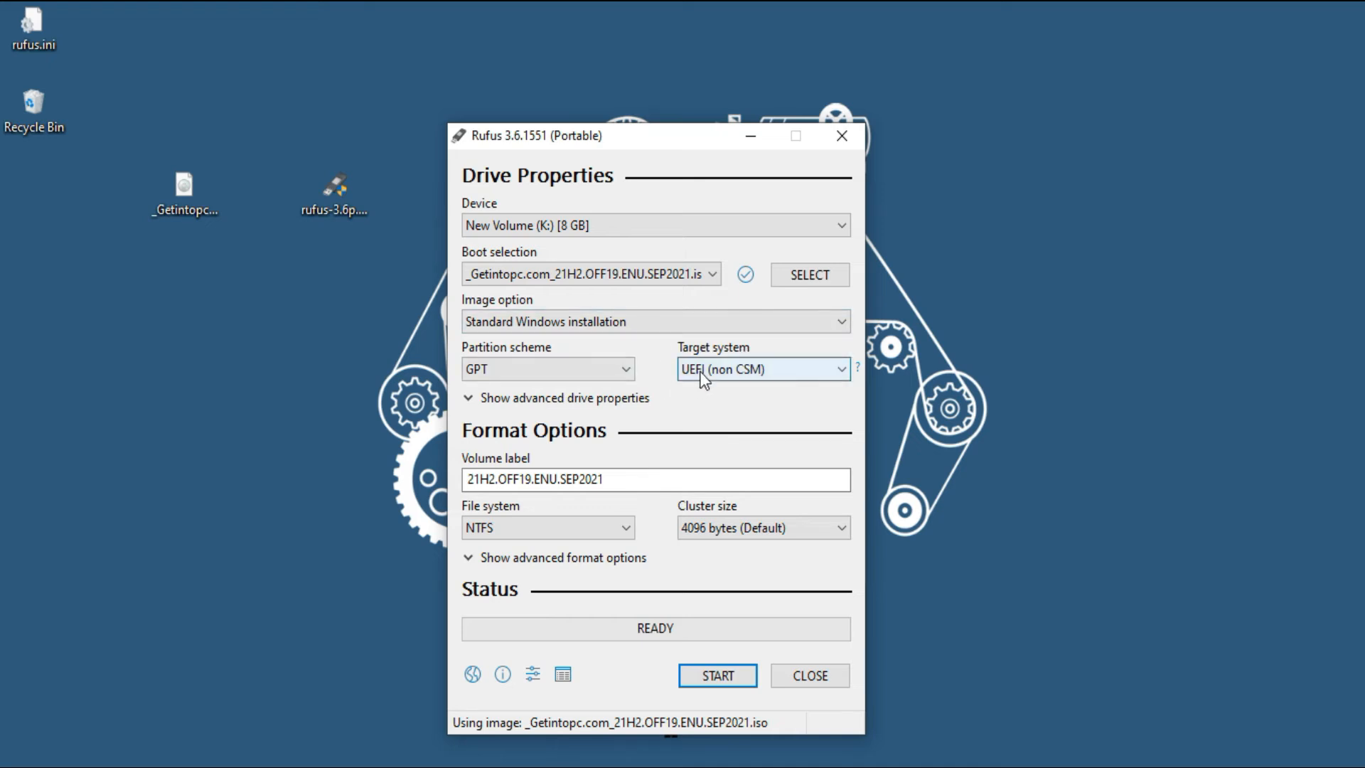
Set the target system to UEFI (non CSM) and the partition scheme to GPT, checking the available options of both.
{"action": "left_click", "coordinate": [857, 346]}
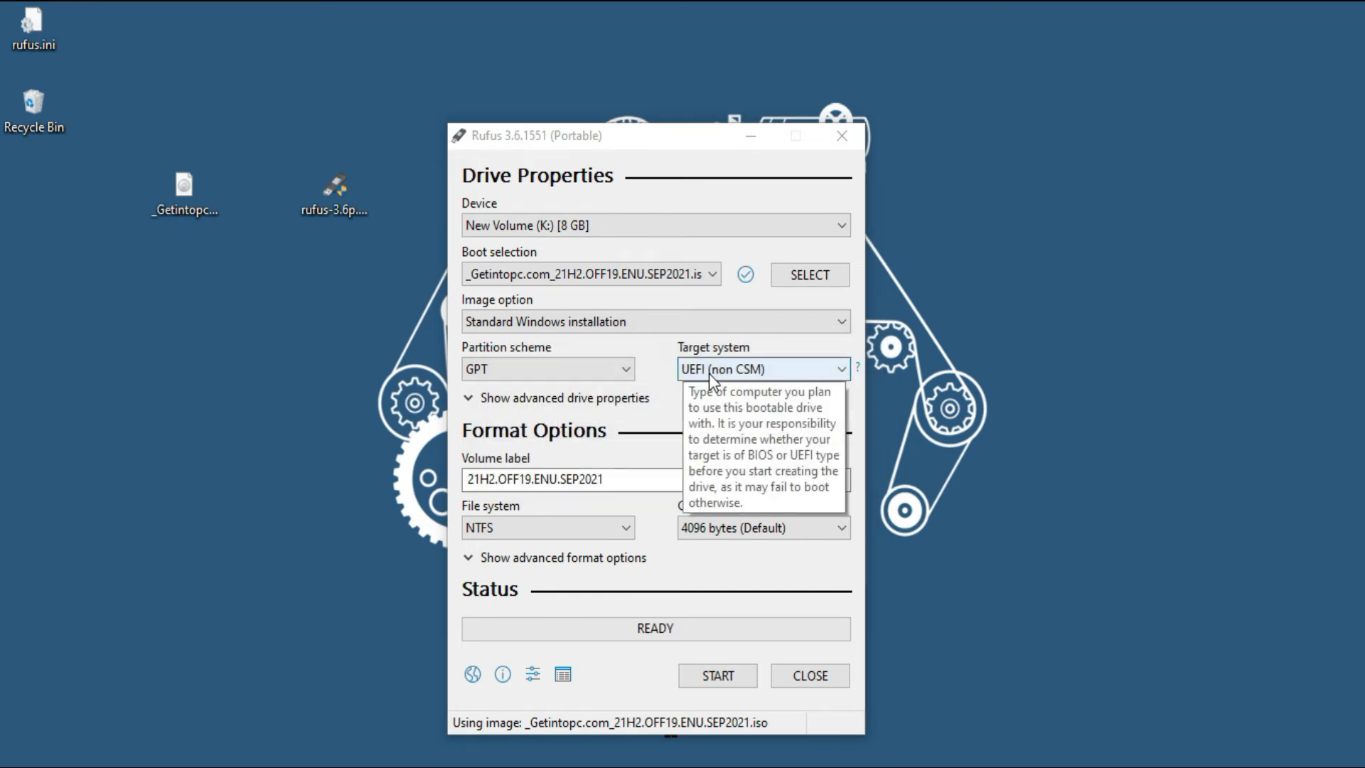
{"action": "left_click", "coordinate": [711, 377]}
{"action": "left_click", "coordinate": [780, 387]}
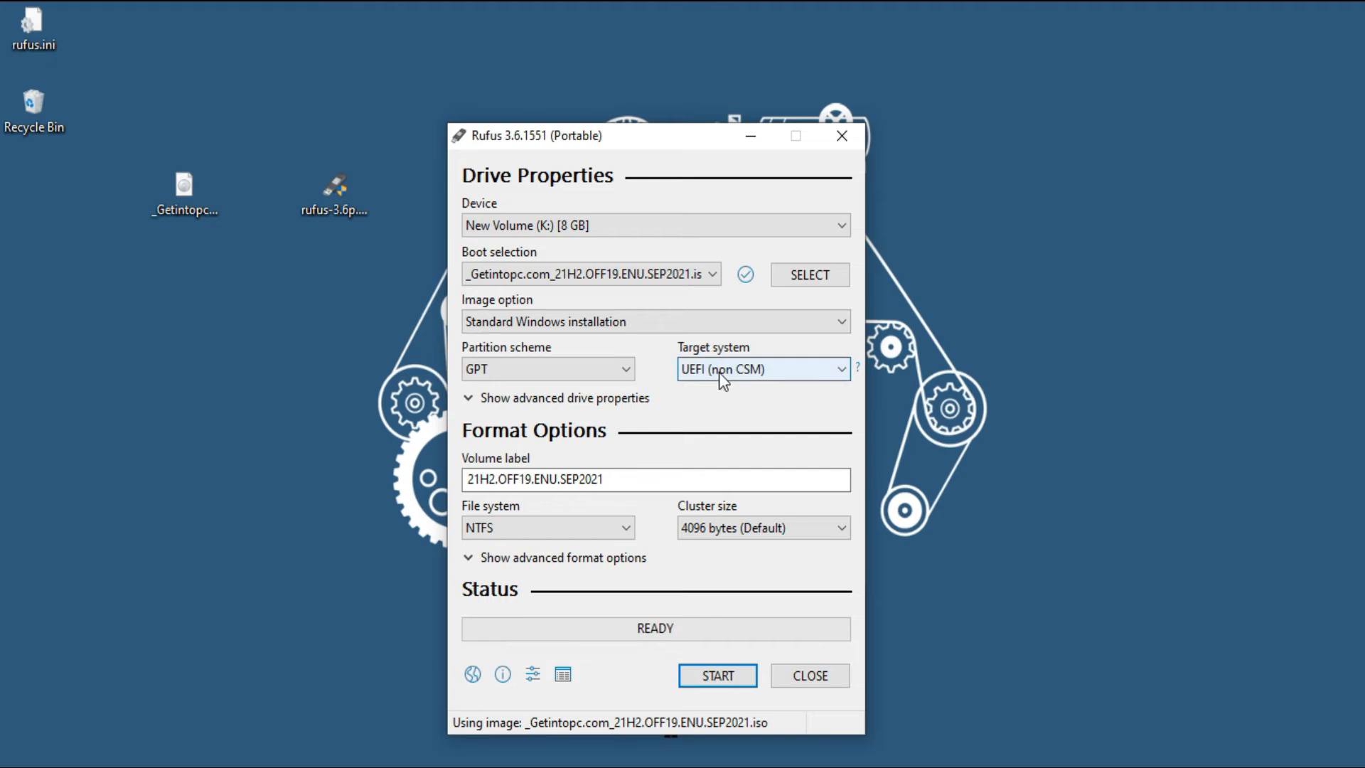
{"action": "left_click", "coordinate": [720, 377]}
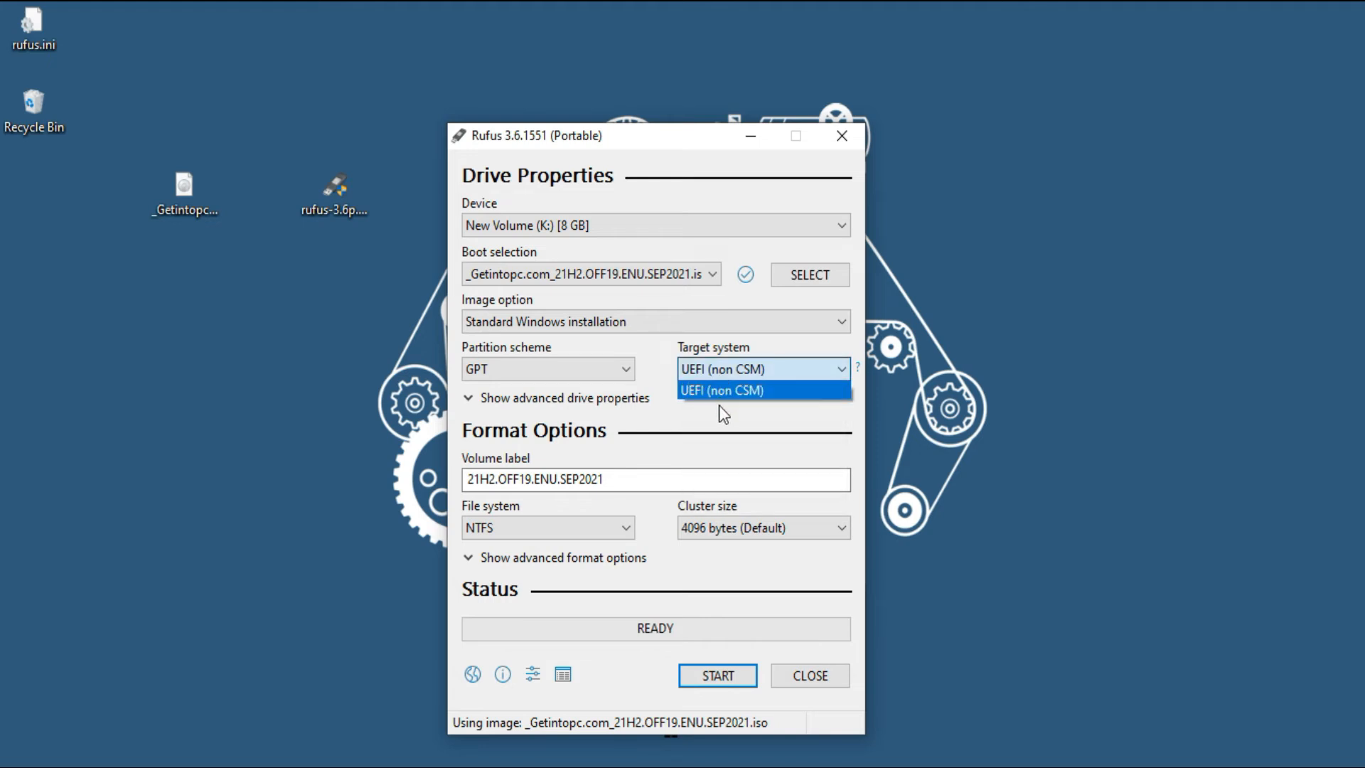
{"action": "left_click", "coordinate": [628, 370]}
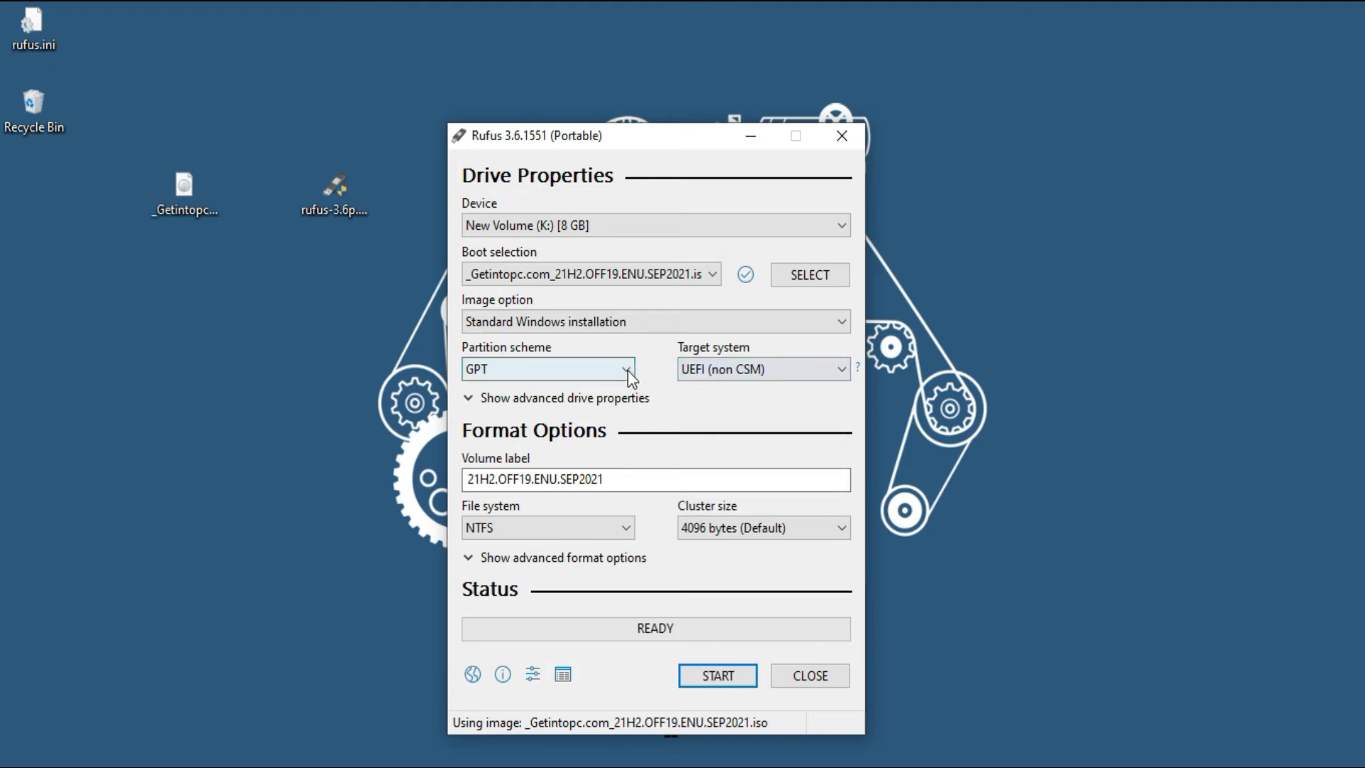
{"action": "left_click", "coordinate": [601, 370]}
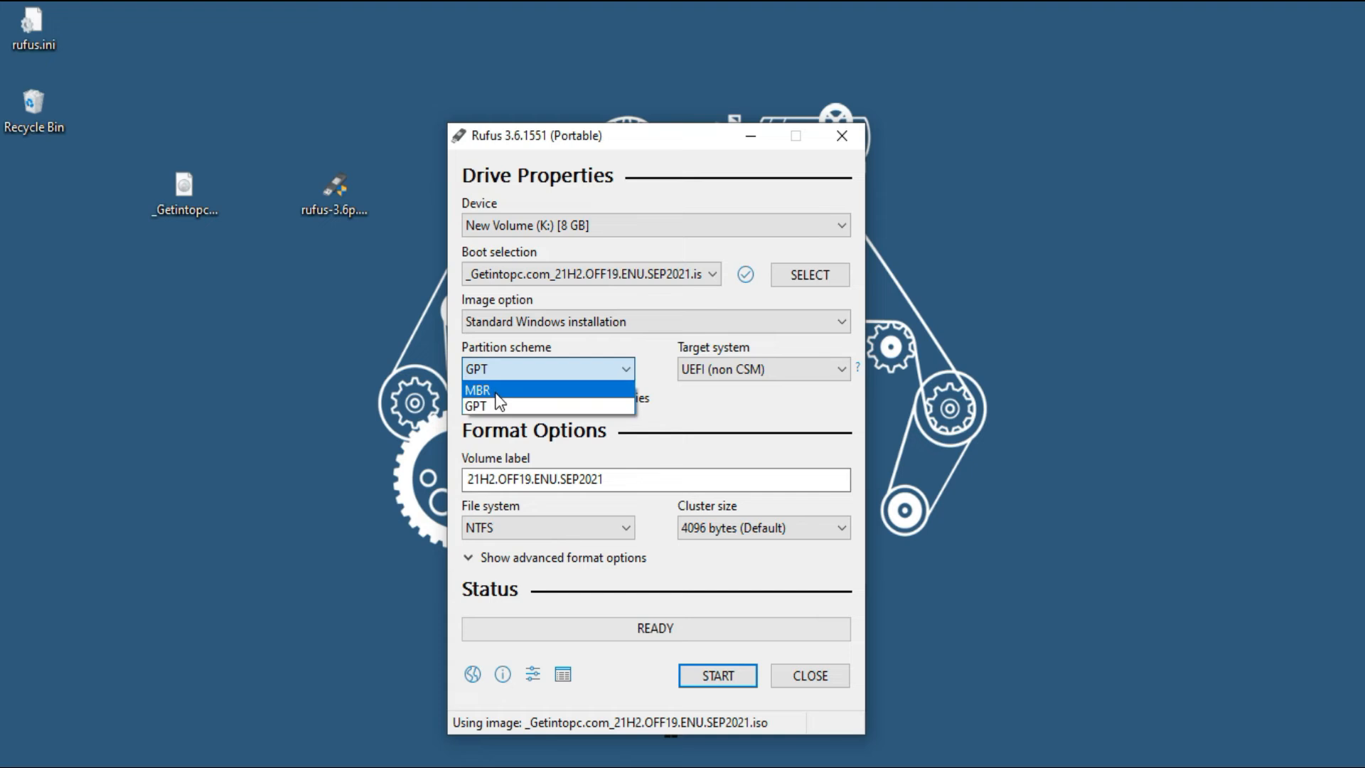
{"action": "left_click", "coordinate": [608, 405]}
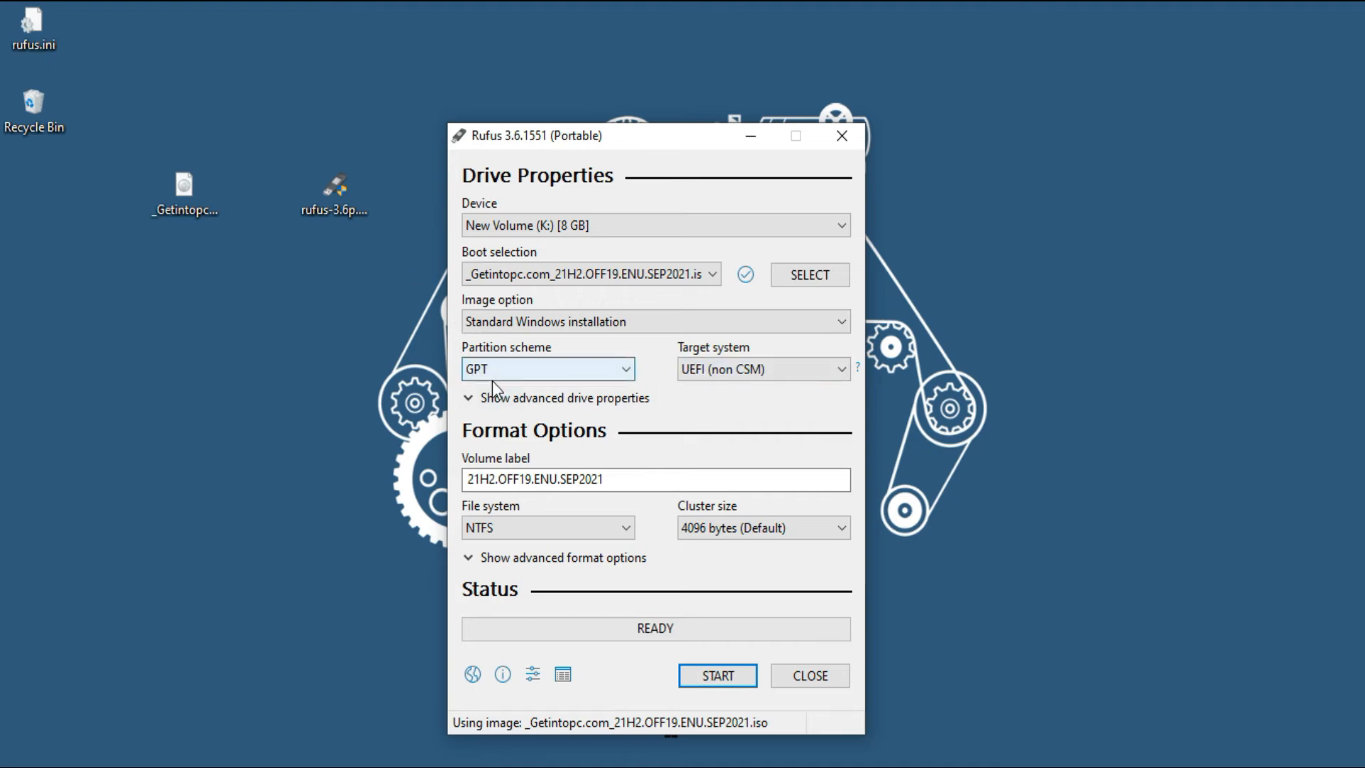
{"action": "left_click", "coordinate": [716, 373]}
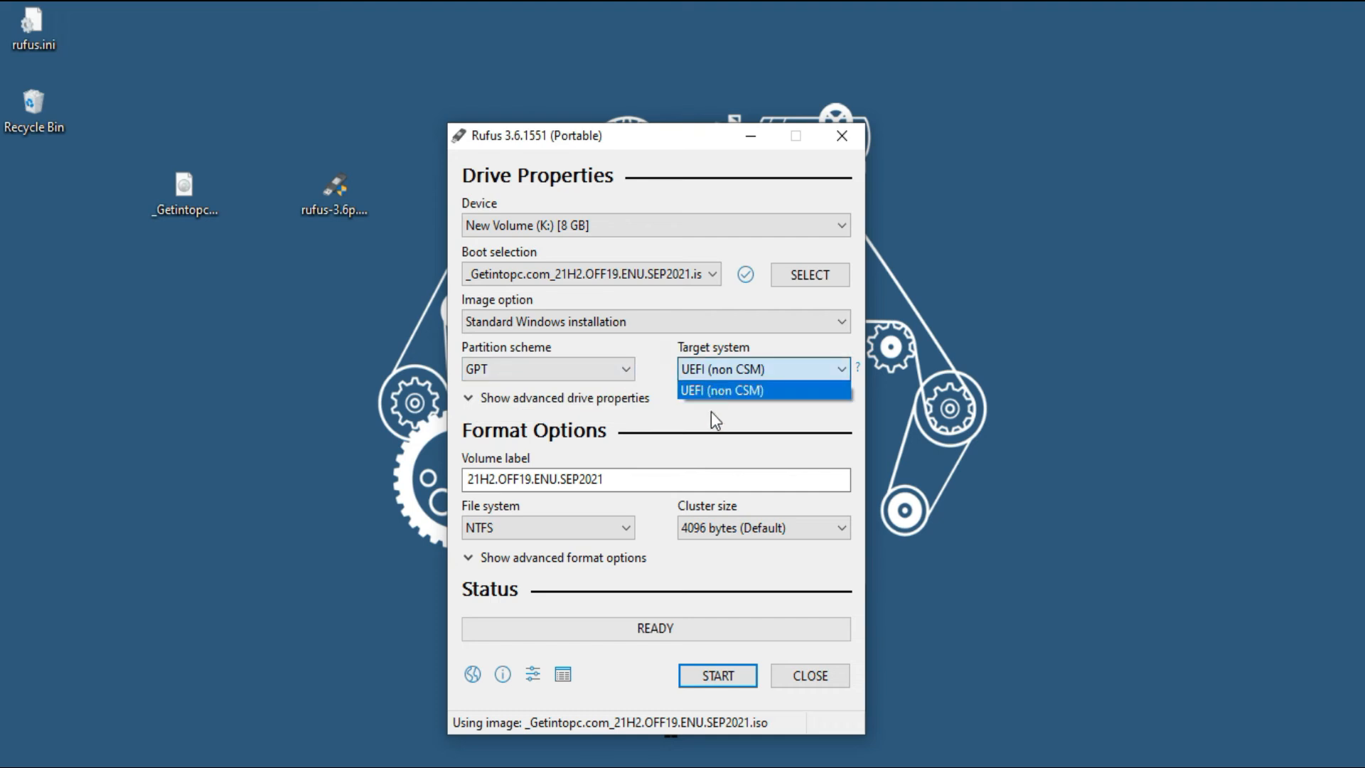
{"action": "left_click", "coordinate": [745, 387]}
{"action": "left_click", "coordinate": [505, 373]}
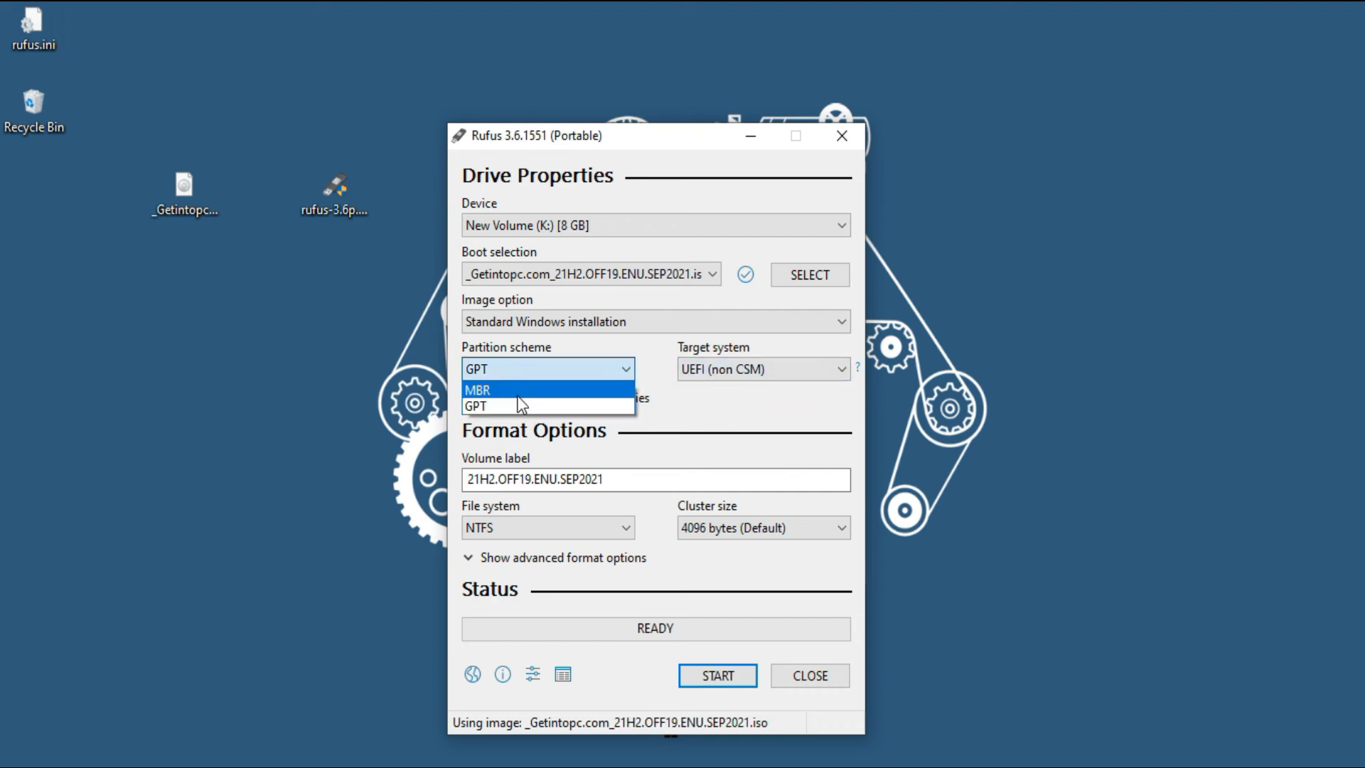
{"action": "left_click", "coordinate": [516, 403]}
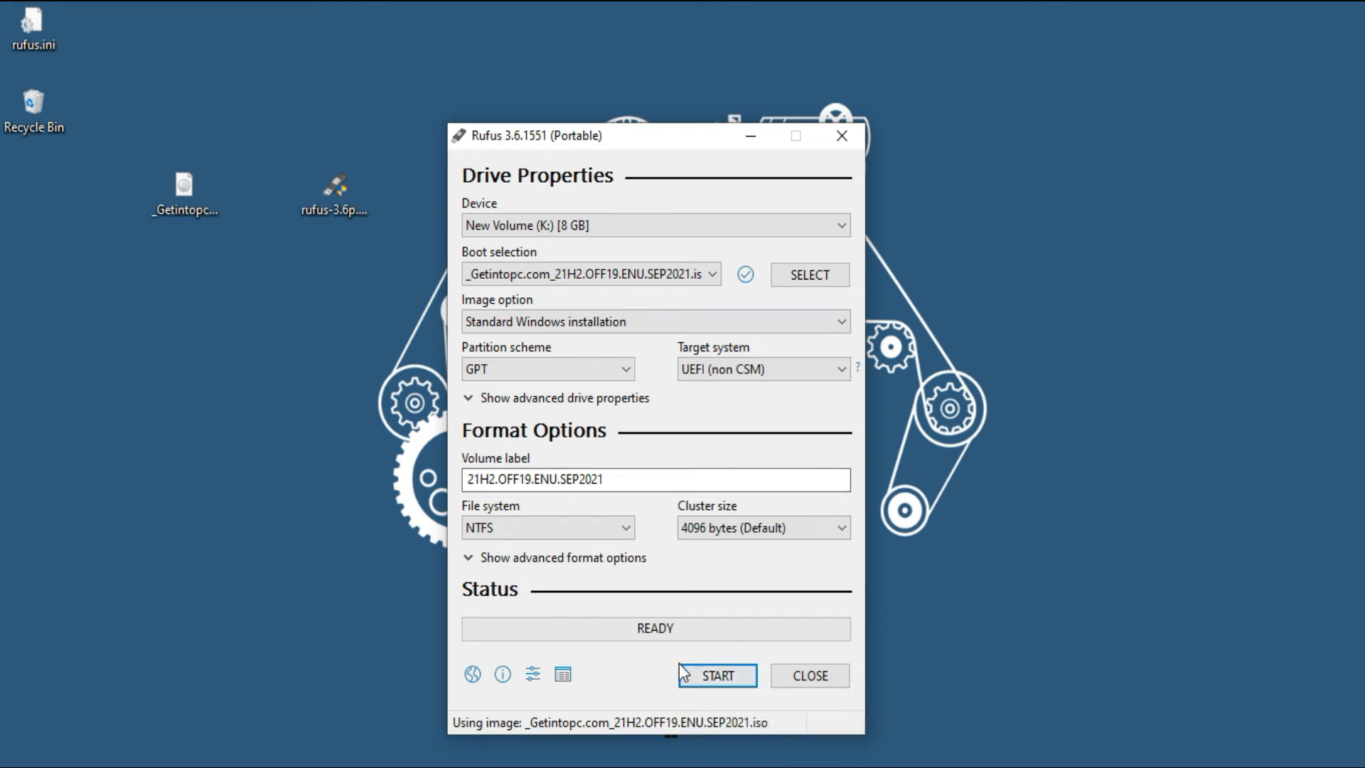
Start writing the ISO to the USB drive and agree to erase all data on it.
{"action": "left_click", "coordinate": [714, 675]}
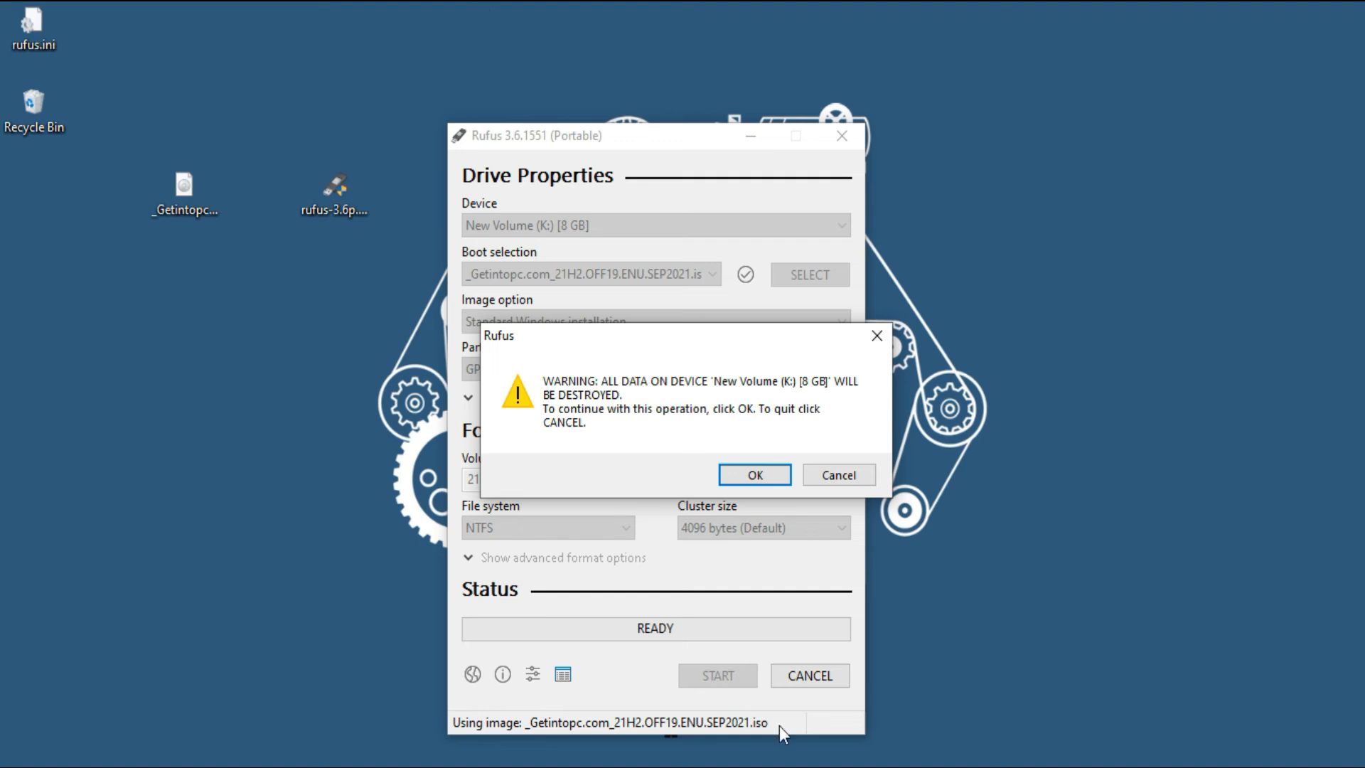
{"action": "left_click", "coordinate": [751, 474]}
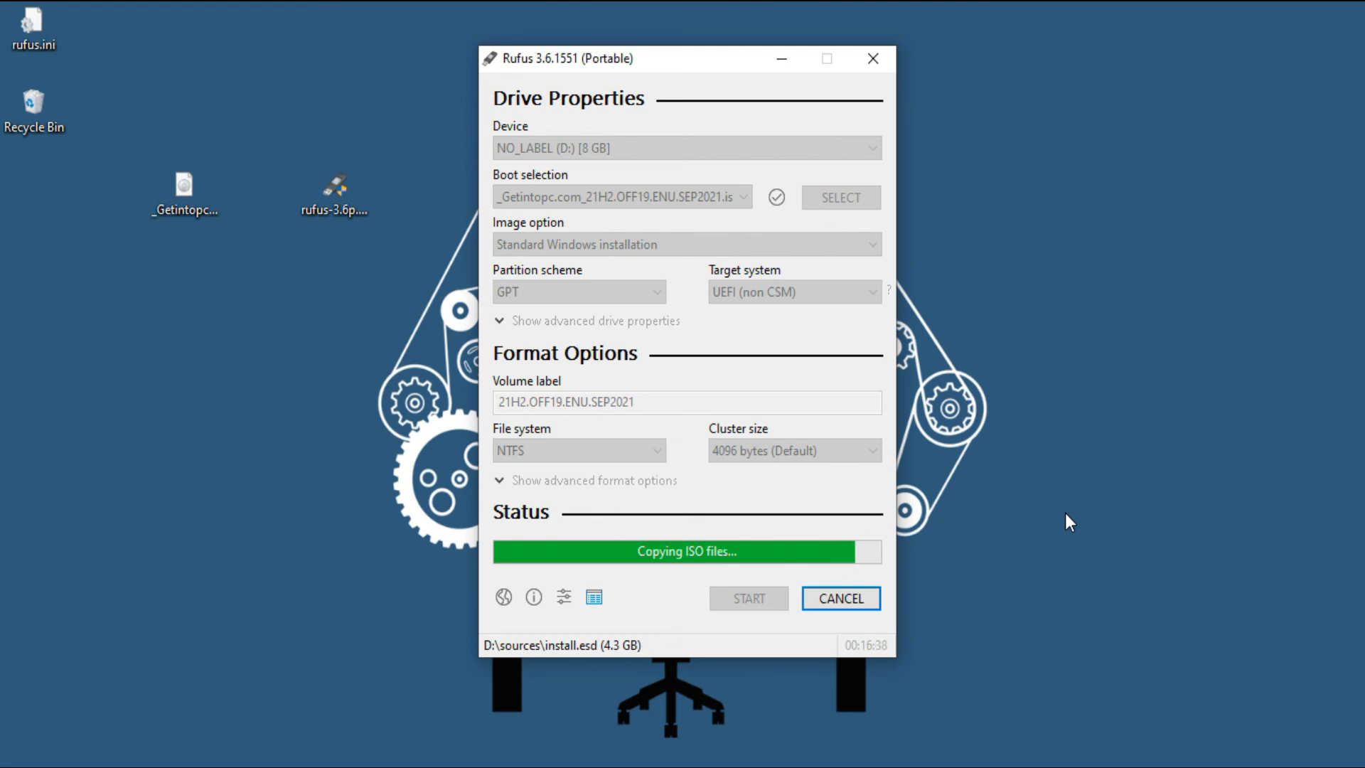
{"action": "left_click", "coordinate": [1065, 513]}
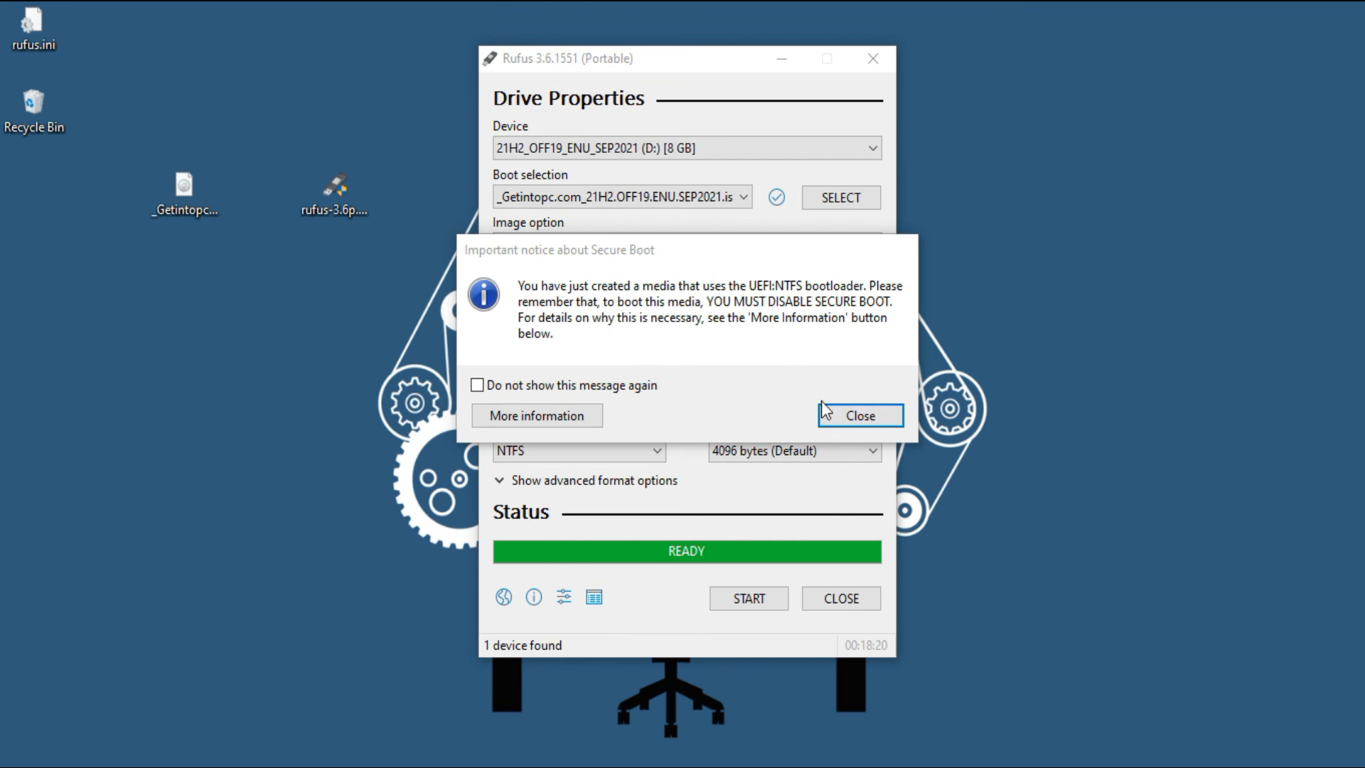
Dismiss the Secure Boot notice and close Rufus.
{"action": "left_click", "coordinate": [852, 417]}
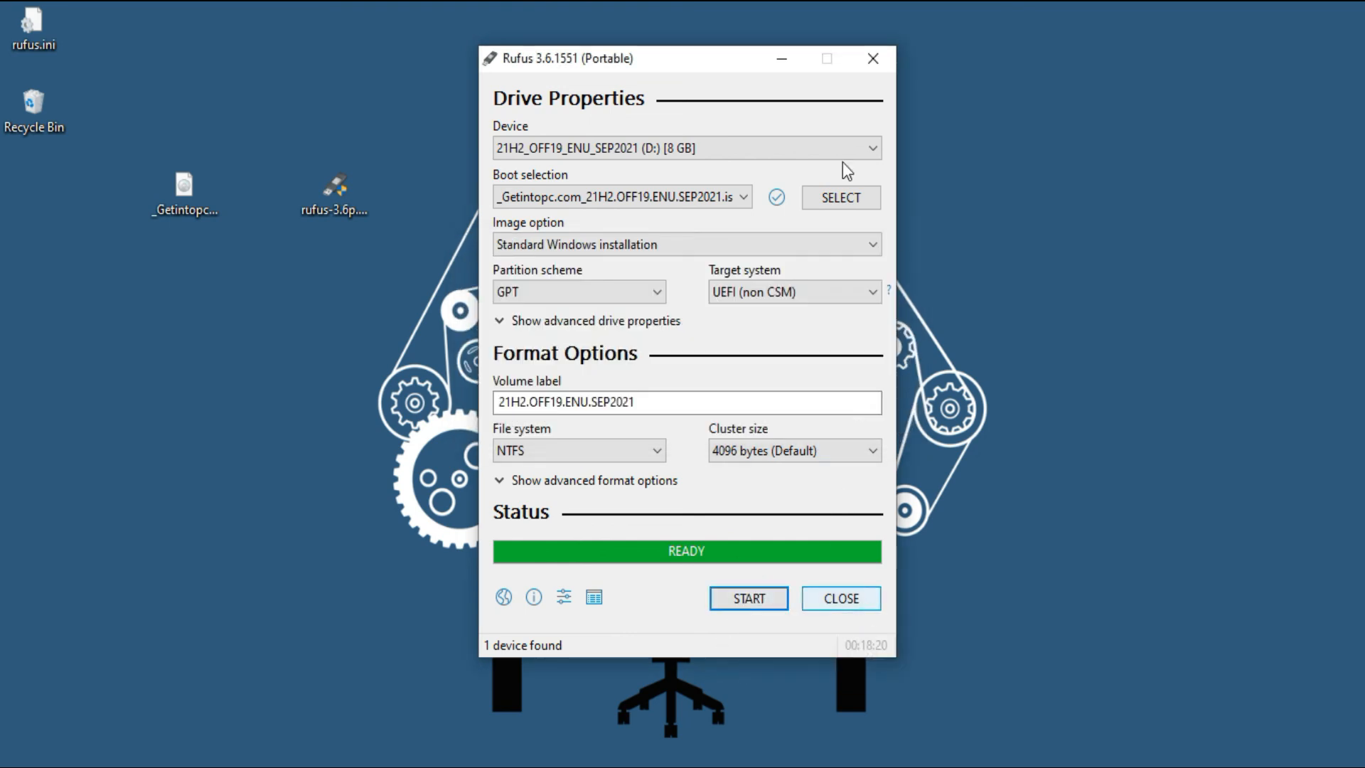
{"action": "left_click", "coordinate": [846, 600]}
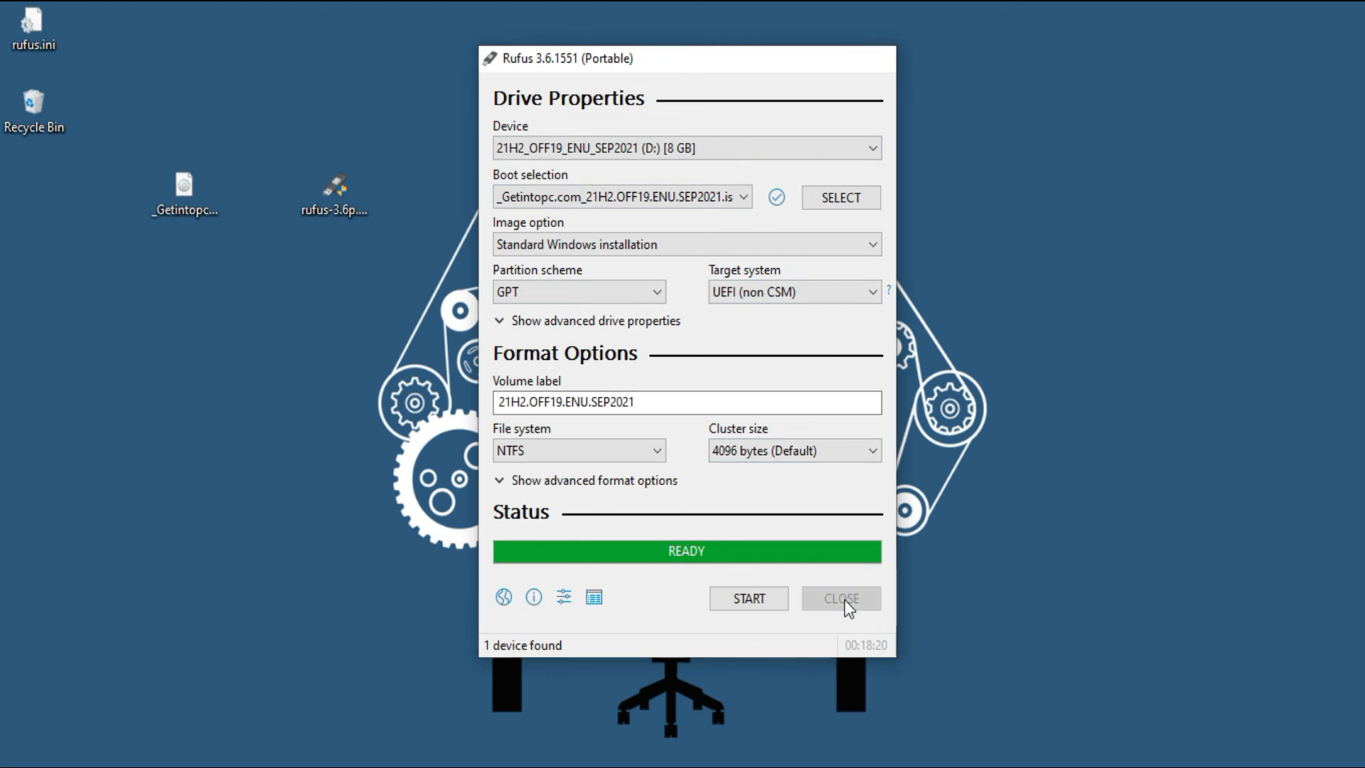